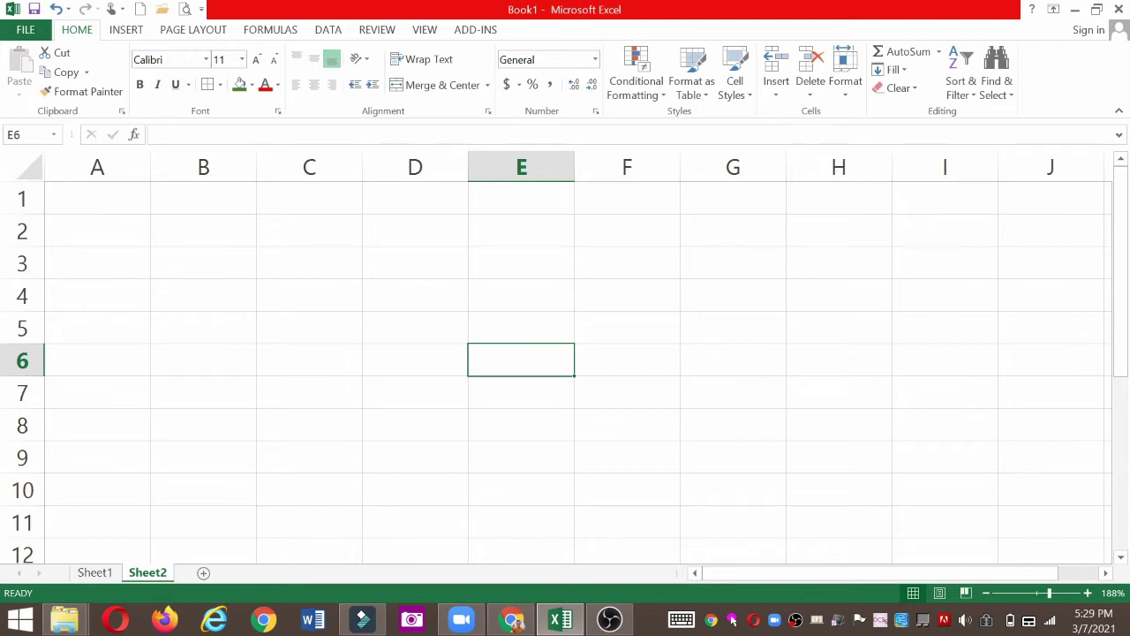
pyautogui.click(320, 245)
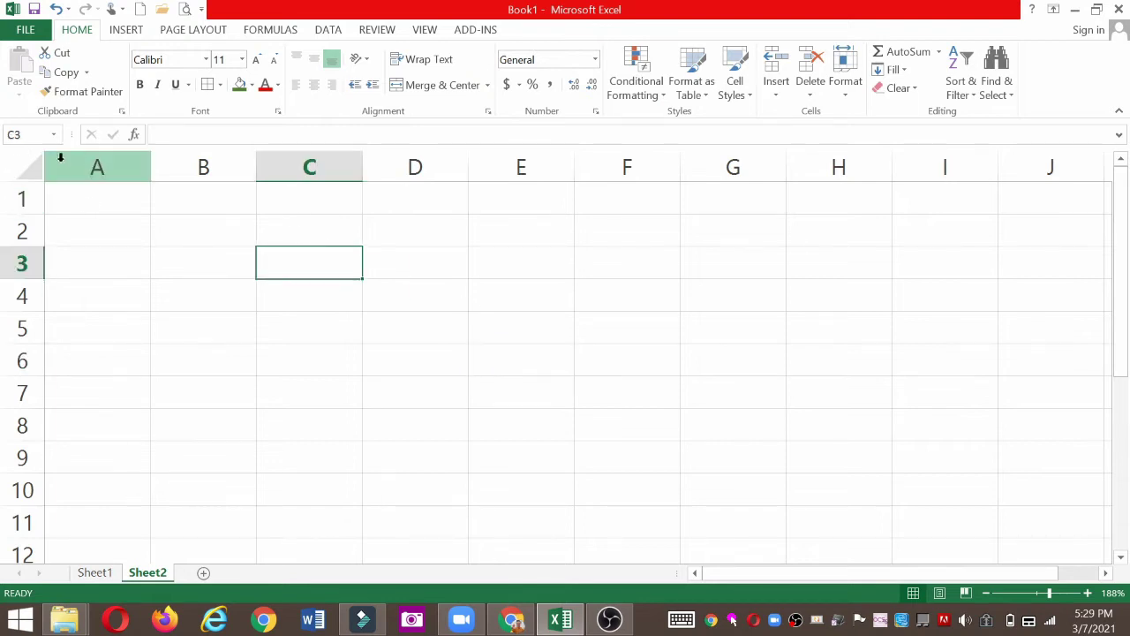
pyautogui.click(593, 388)
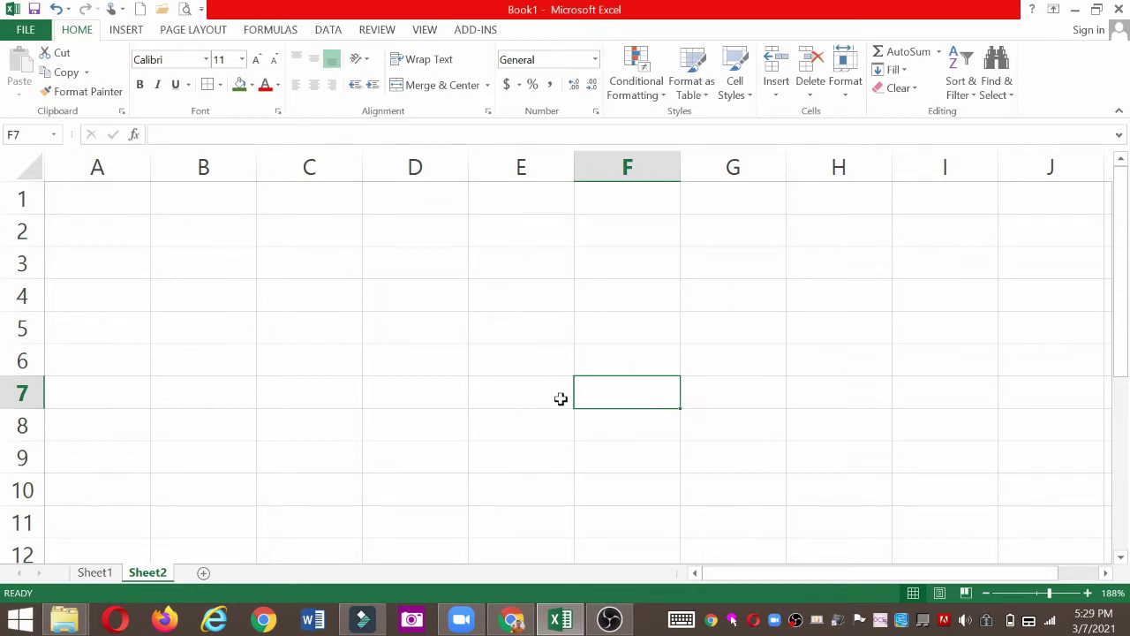
pyautogui.click(514, 402)
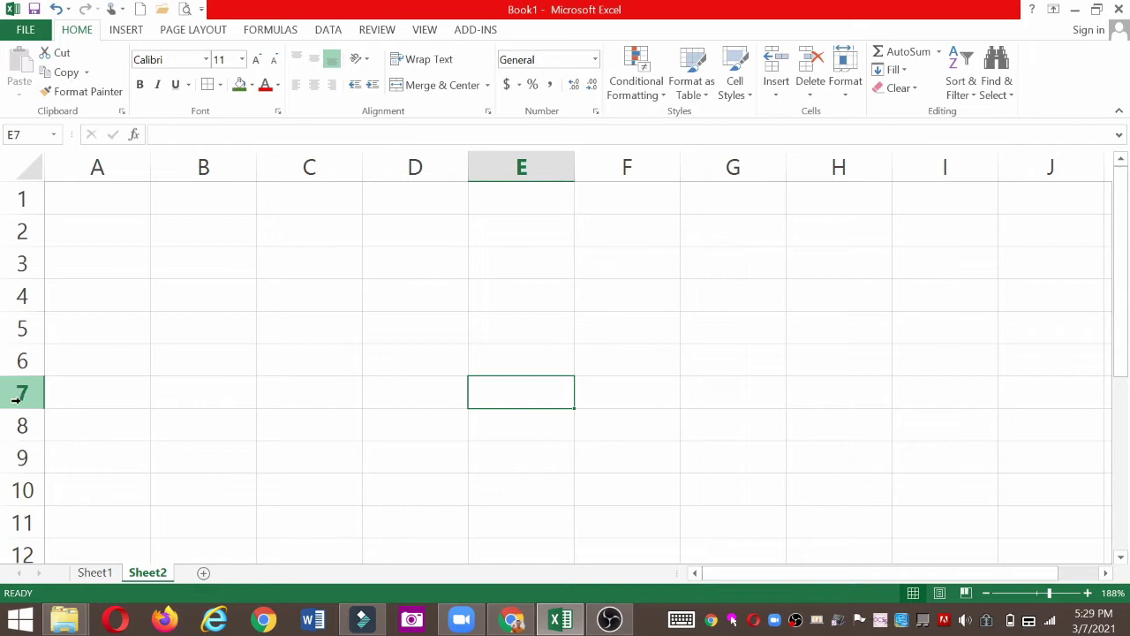
pyautogui.click(395, 357)
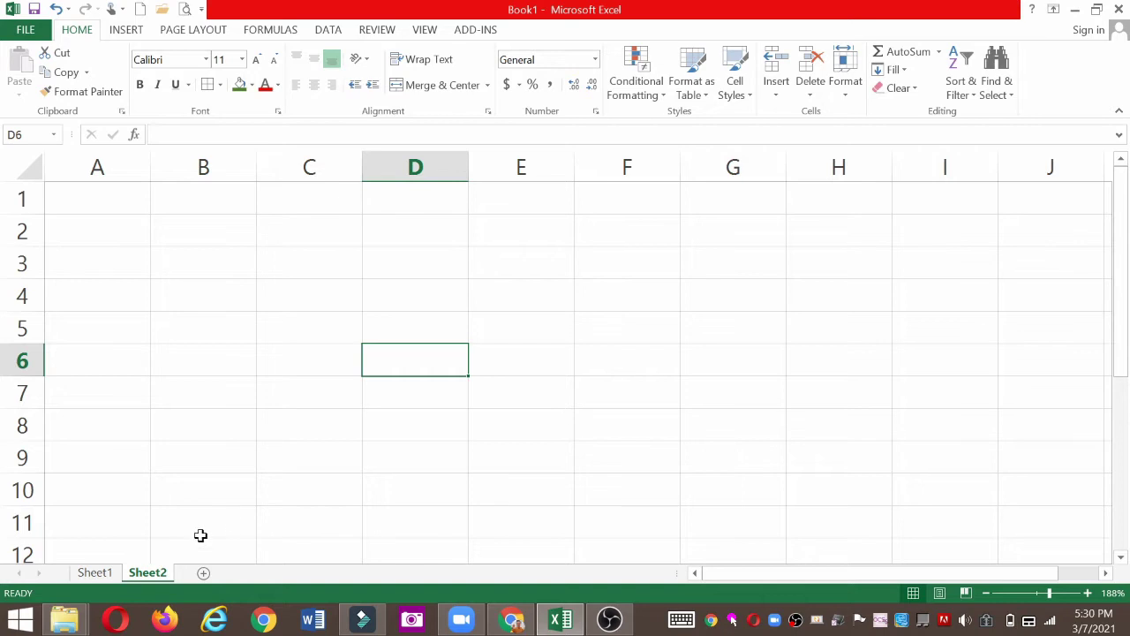
# Step: On Sheet1, enter the headers RUMUS in C11, BILANGAN in D11 and HASIL in F11 below the existing table
pyautogui.click(94, 573)
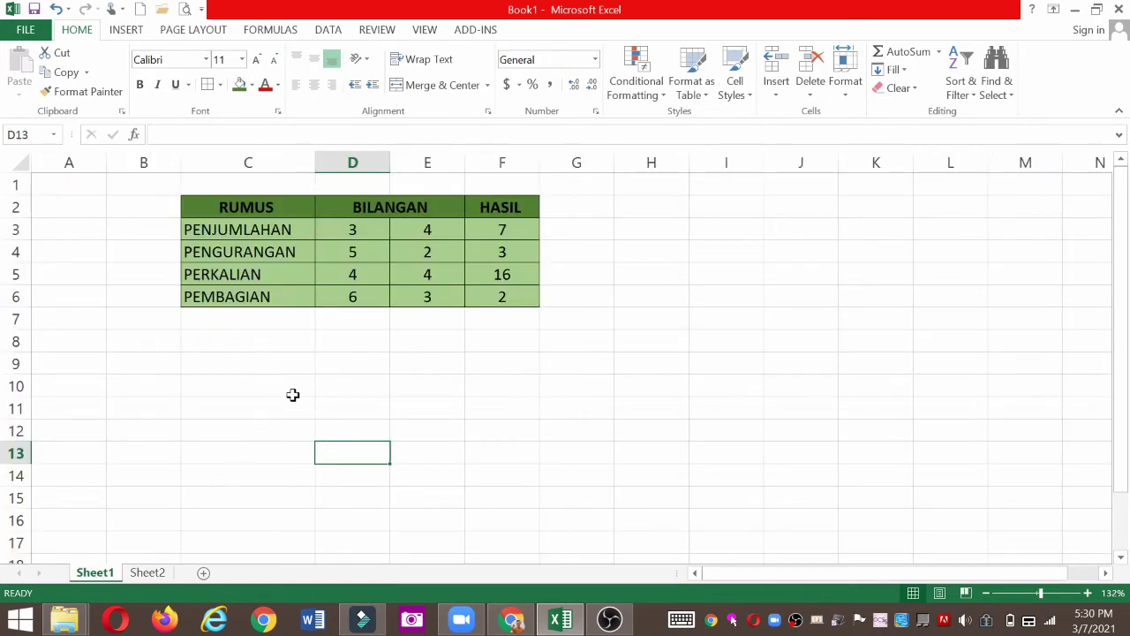
pyautogui.click(330, 386)
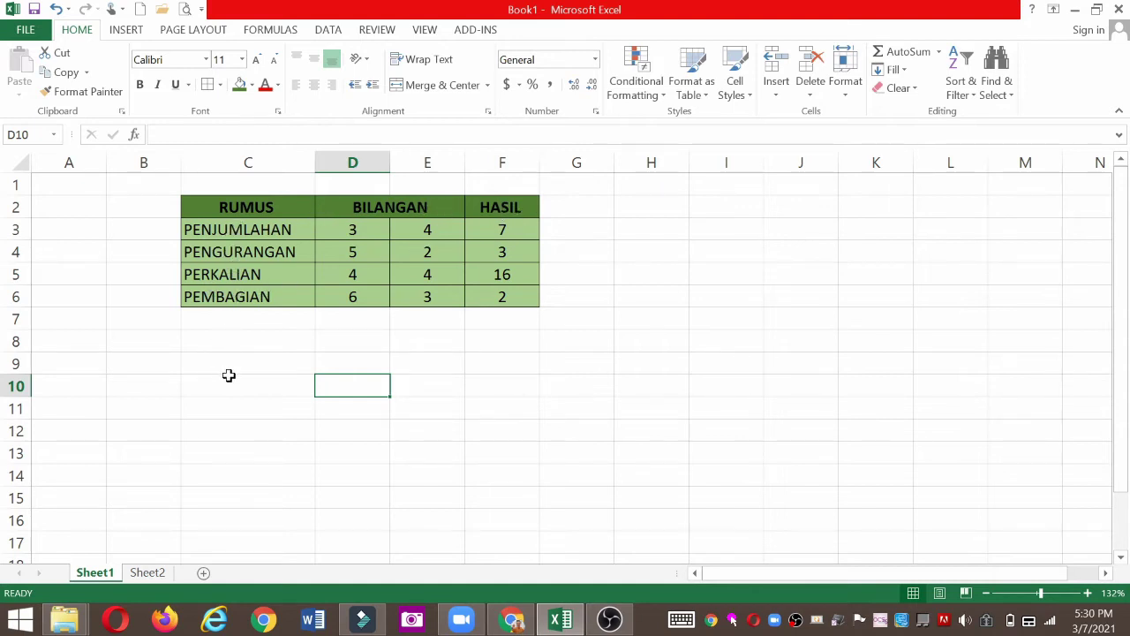
pyautogui.click(222, 402)
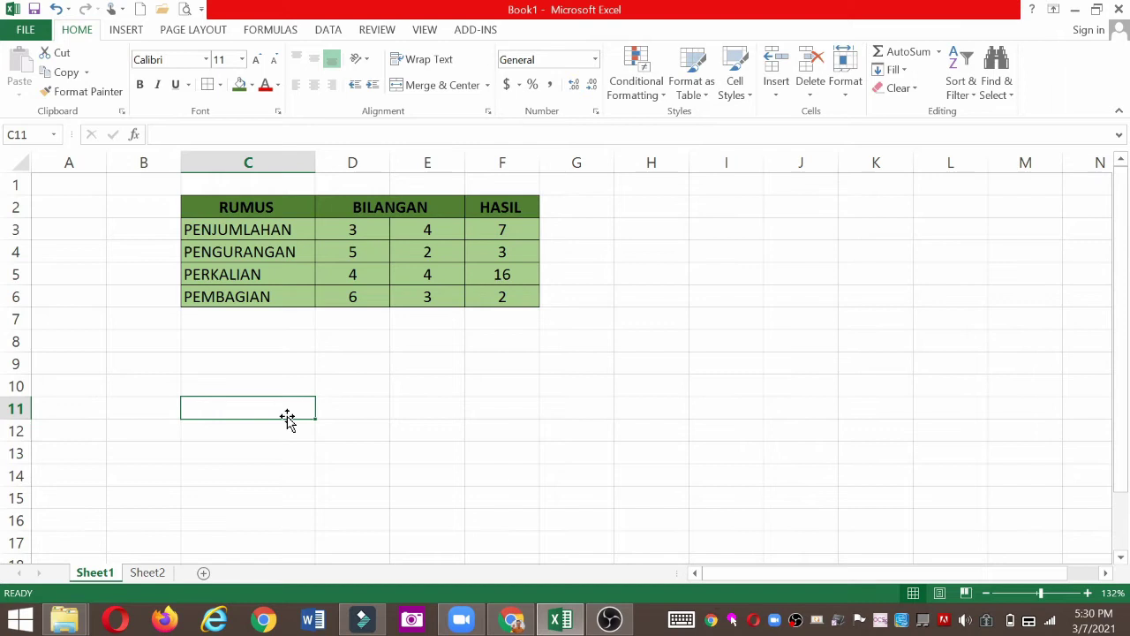
pyautogui.write('RUMUS')
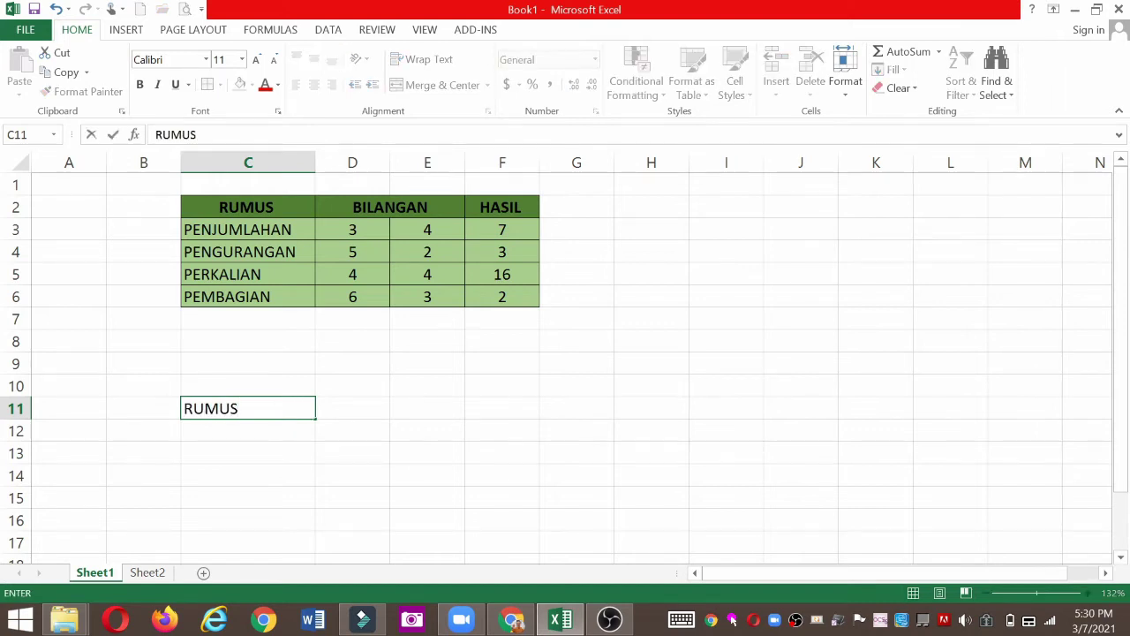
pyautogui.press('Tab')
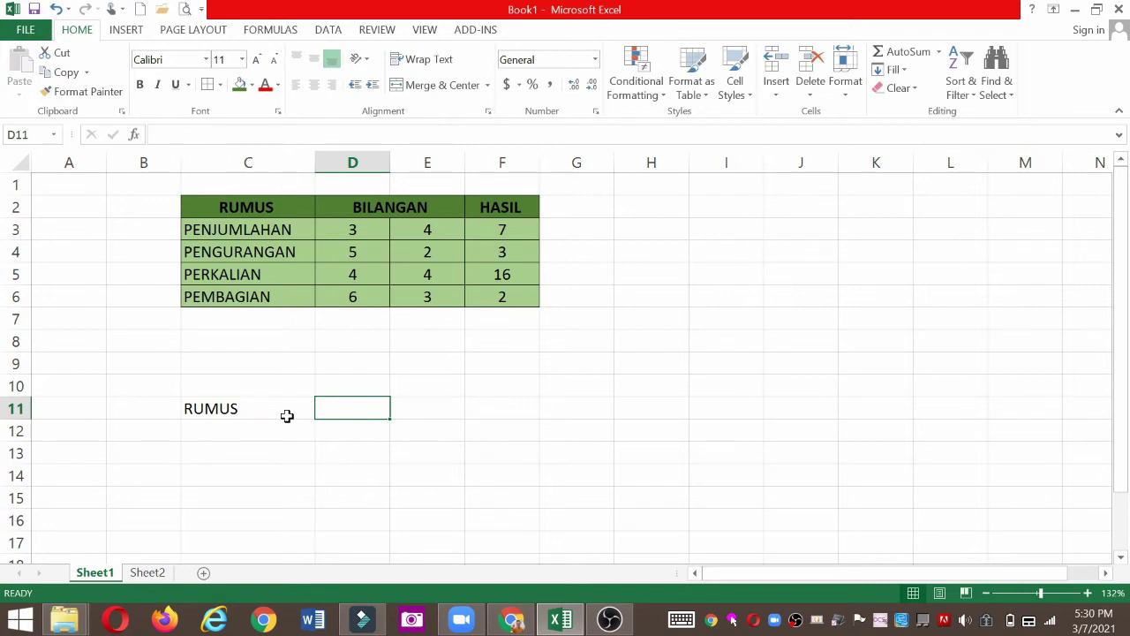
pyautogui.write('BILANGAN')
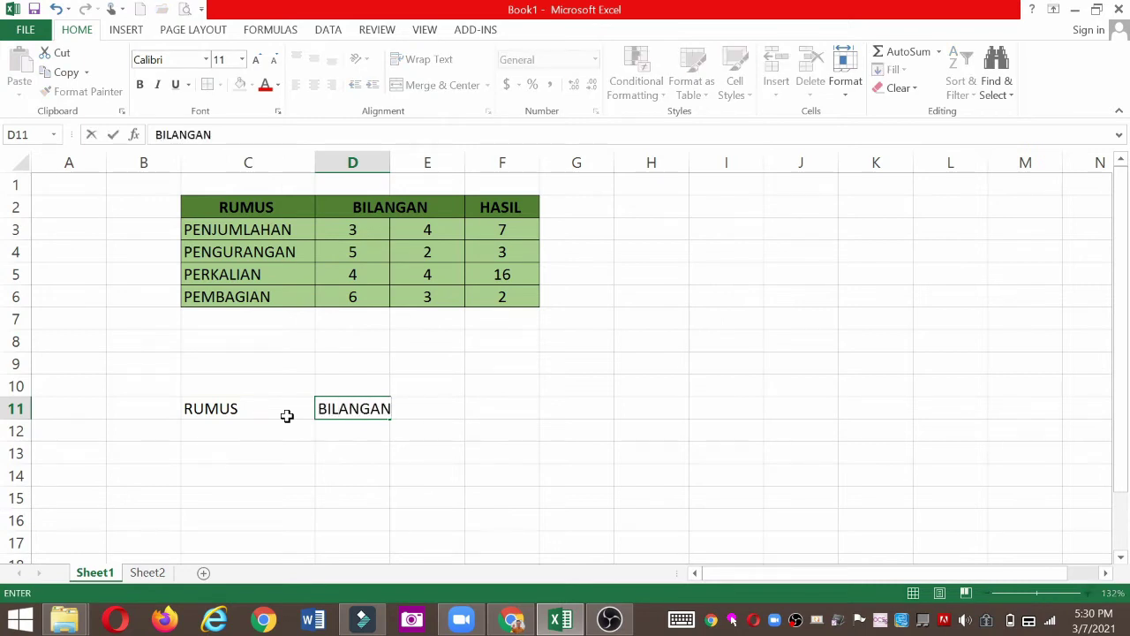
pyautogui.press('Tab')
pyautogui.press('Tab')
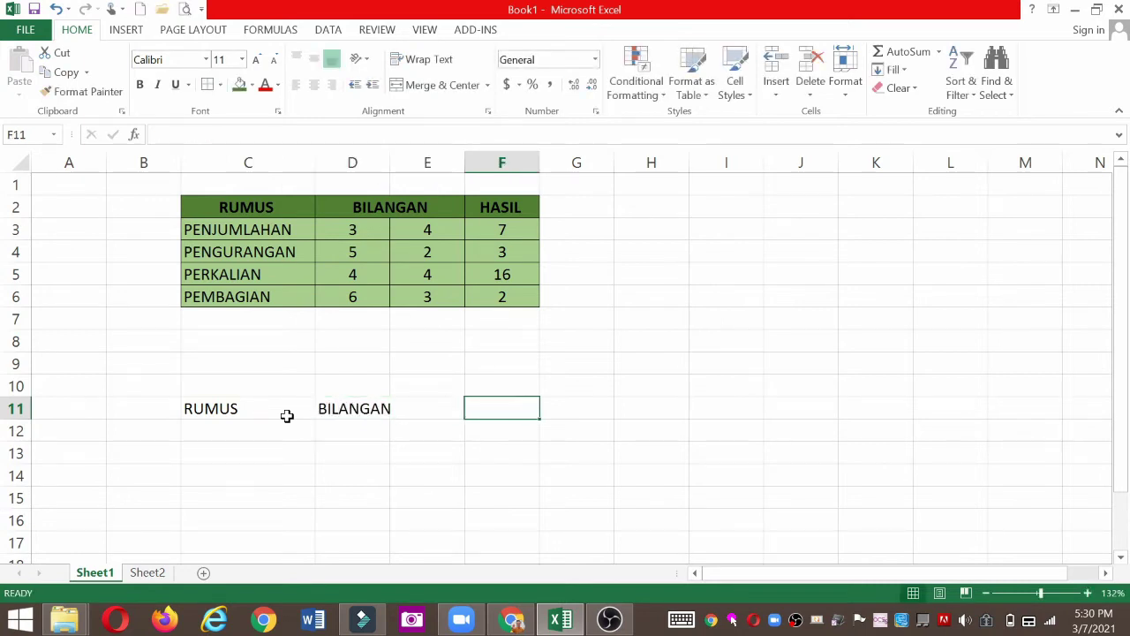
pyautogui.write('HASOI')
pyautogui.press('BackSpace')
pyautogui.press('BackSpace')
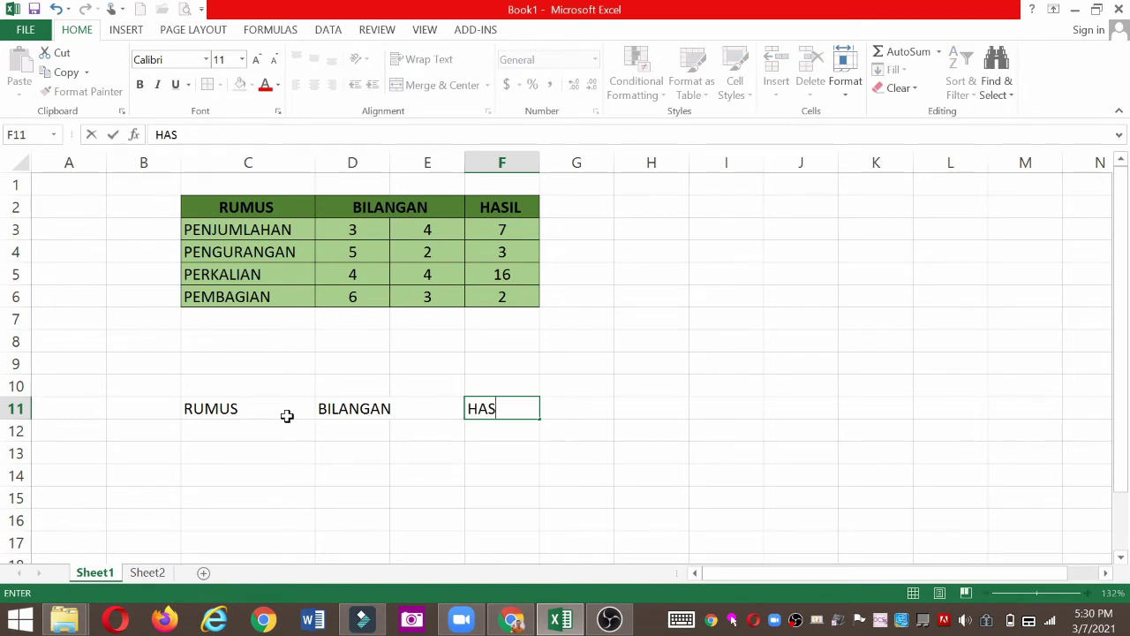
pyautogui.write('IL')
# Step: Enter the row labels PENJUMLAHAN, PENGURANGAN, PERKALIAN and PEMBAGIAN in C12 to C15 under the RUMUS header
pyautogui.click(280, 435)
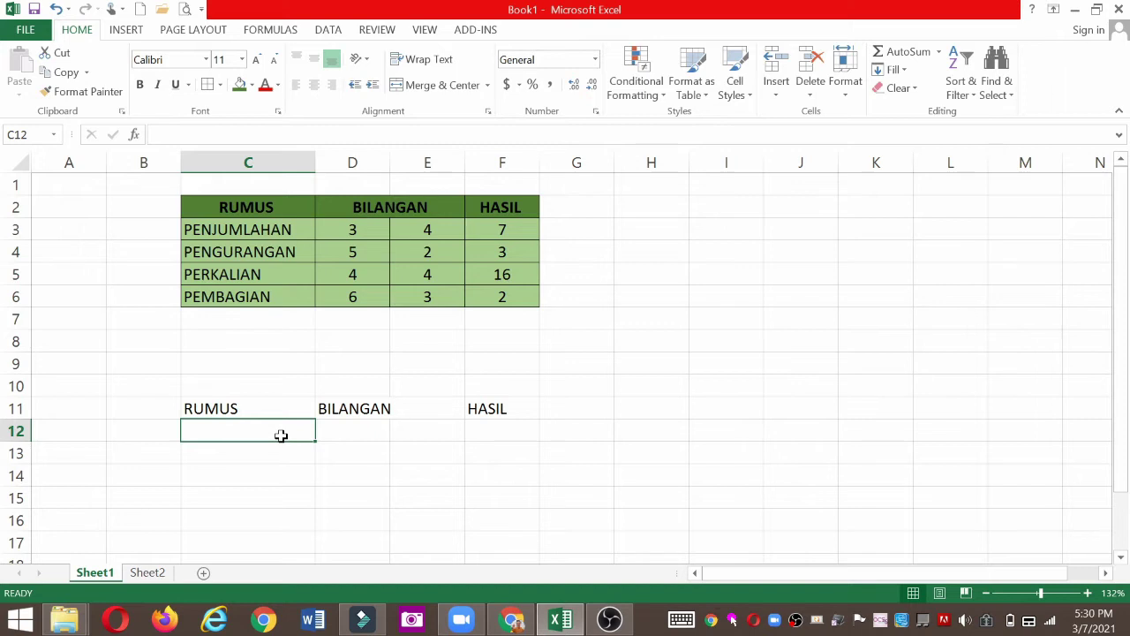
pyautogui.write('PENJ')
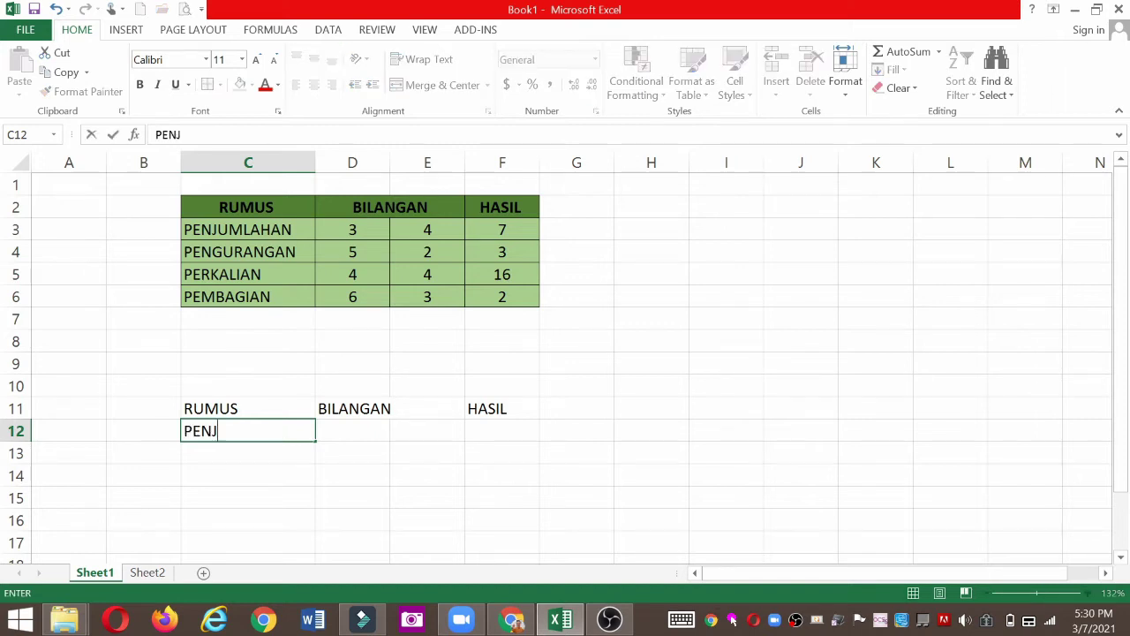
pyautogui.write('UMLAHAN')
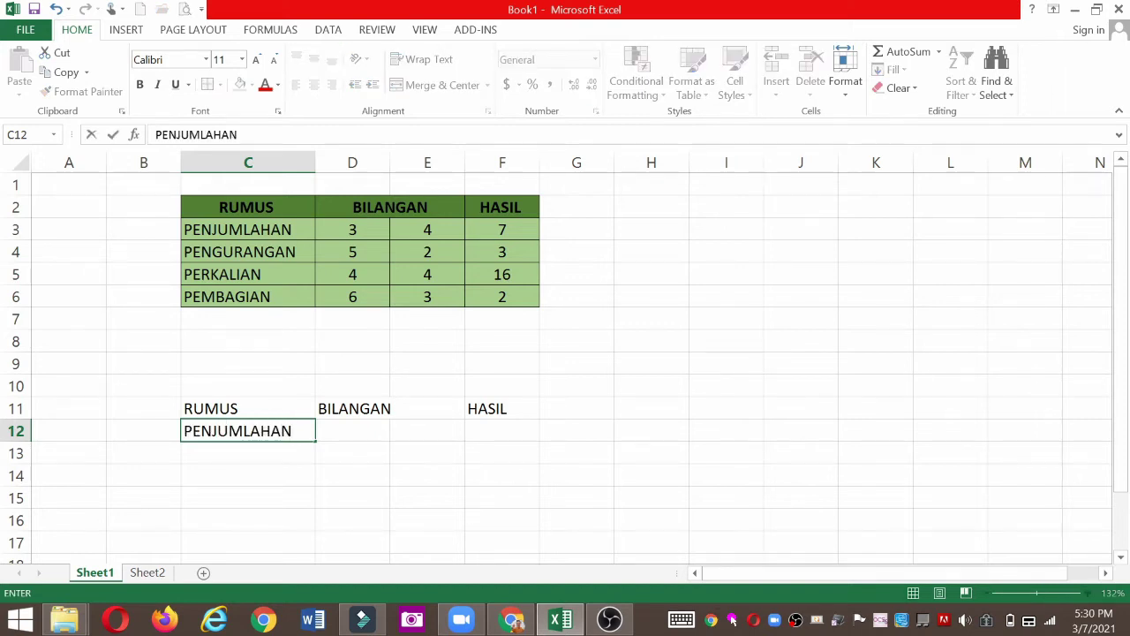
pyautogui.press('Return')
pyautogui.write('PEN')
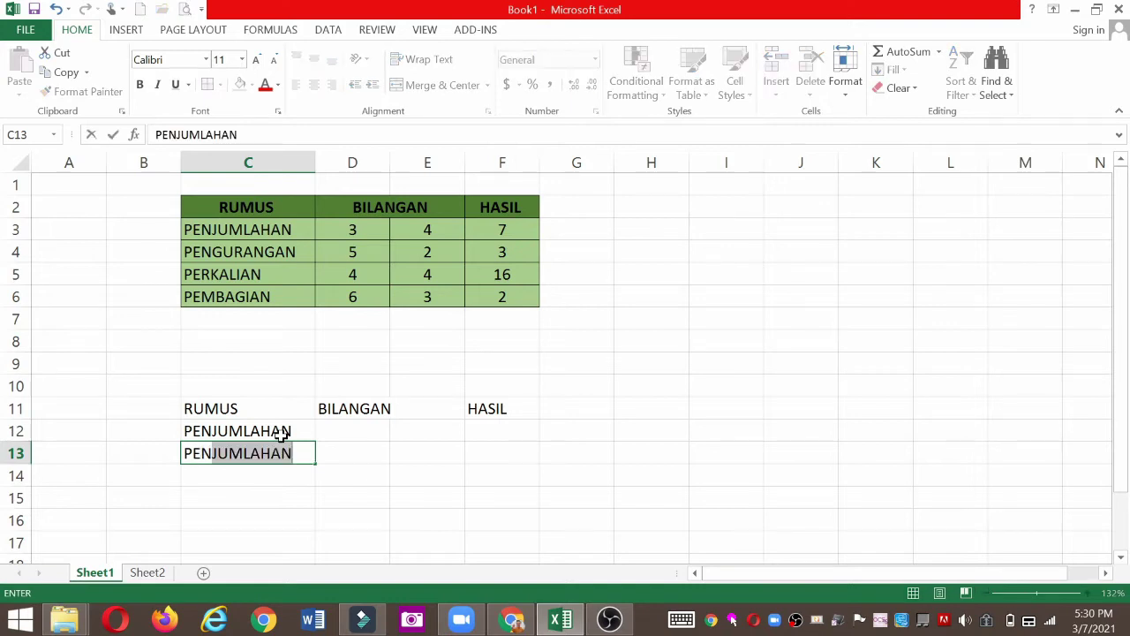
pyautogui.write('GURANGAN')
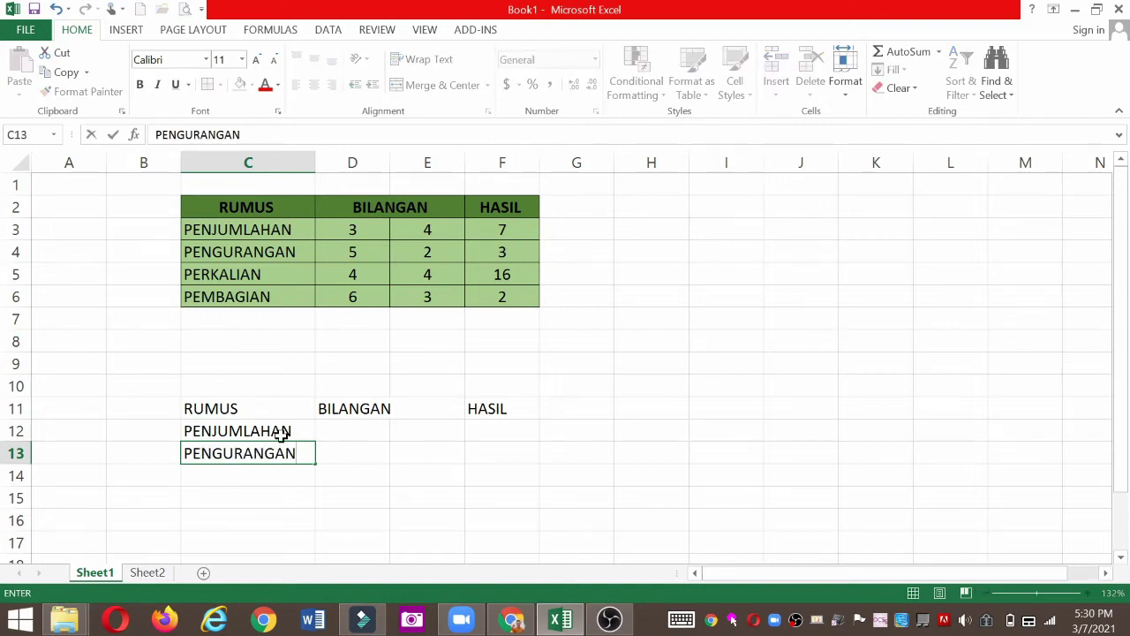
pyautogui.press('Return')
pyautogui.write('PERKALI')
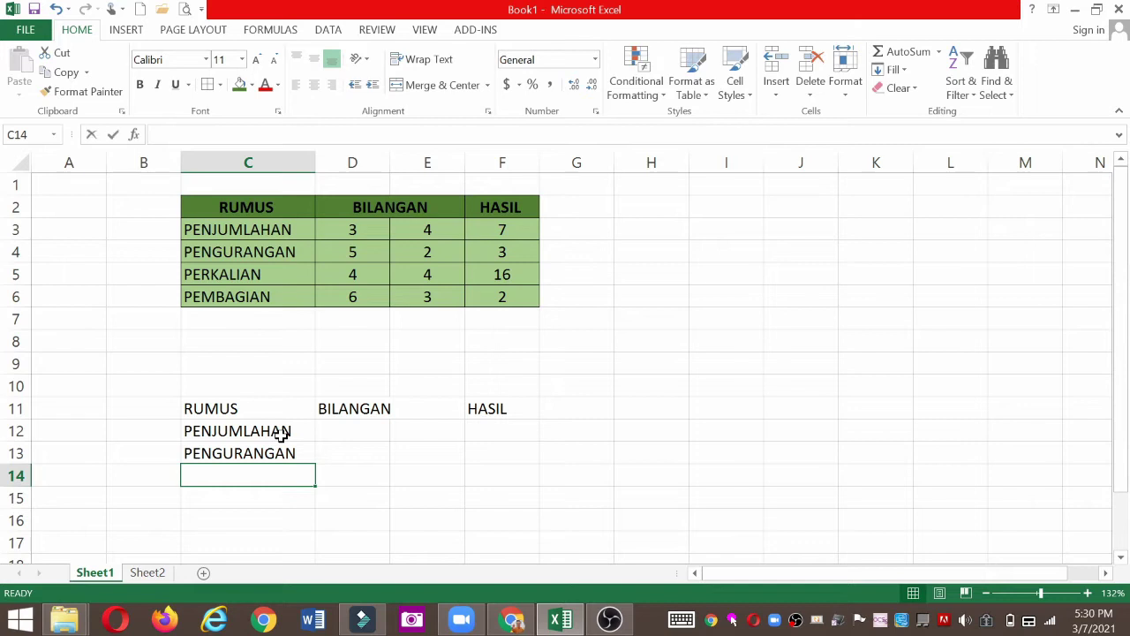
pyautogui.write('AN')
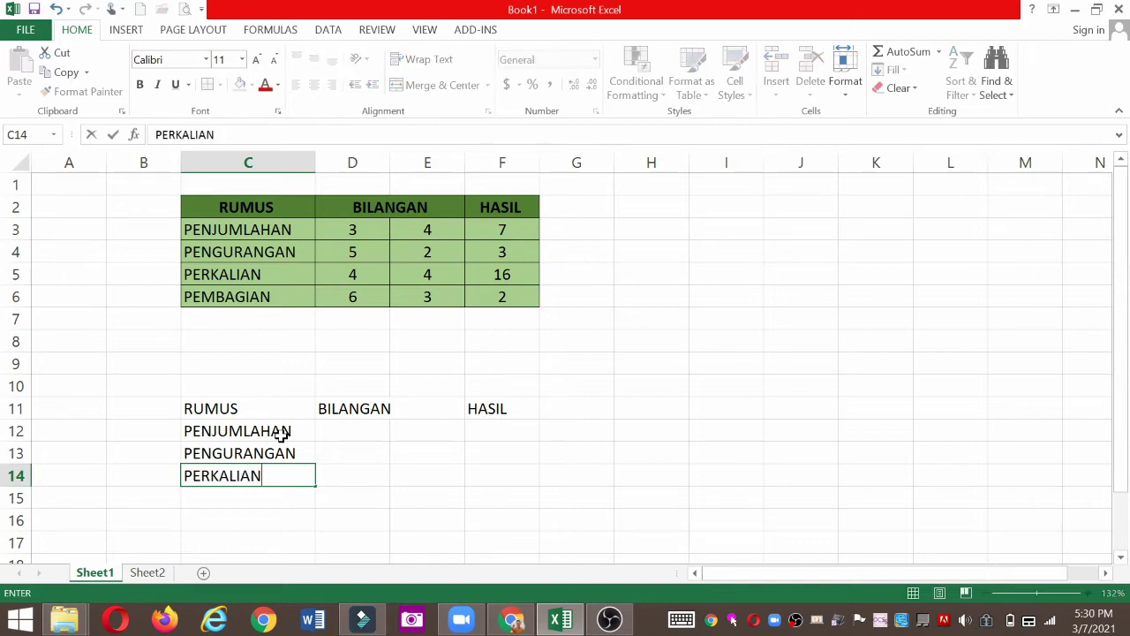
pyautogui.press('Return')
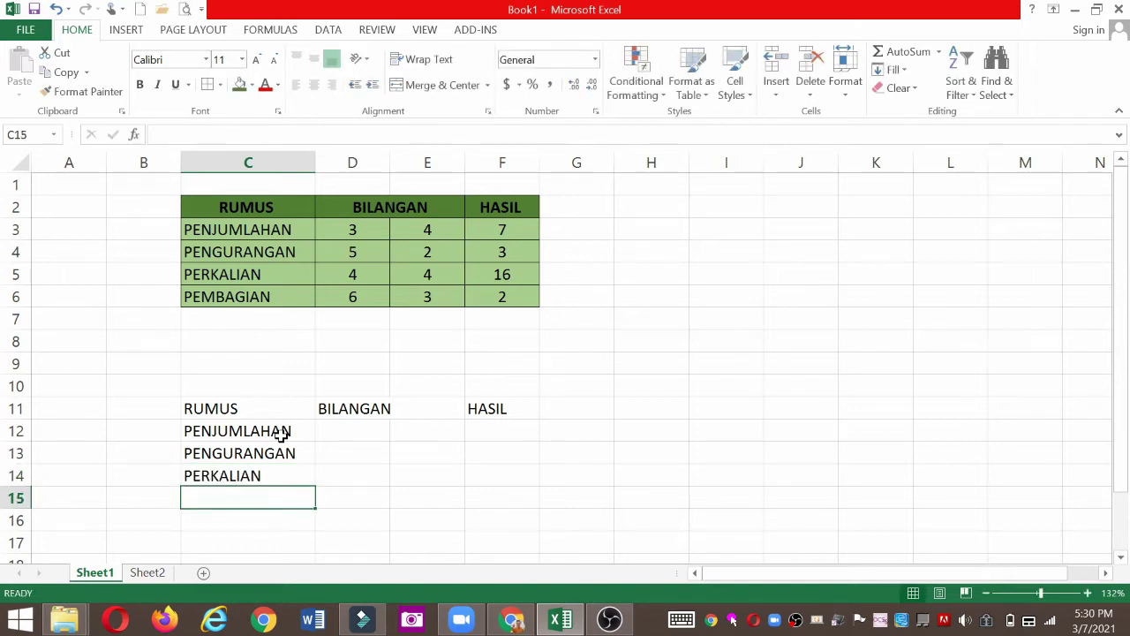
pyautogui.write('PE')
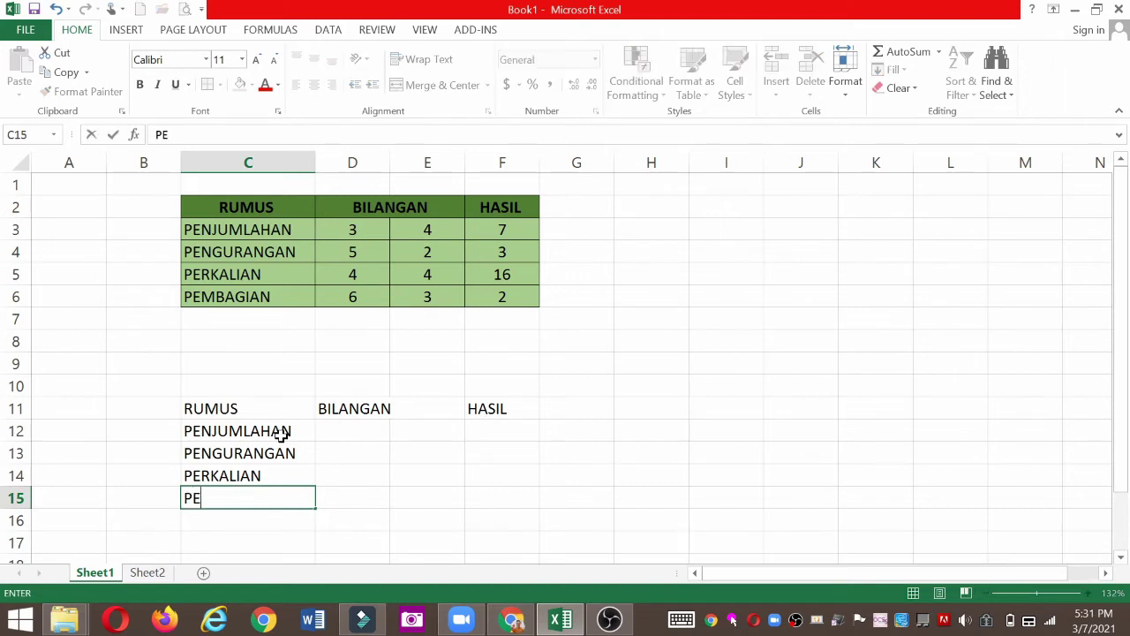
pyautogui.write('MBAGIAN')
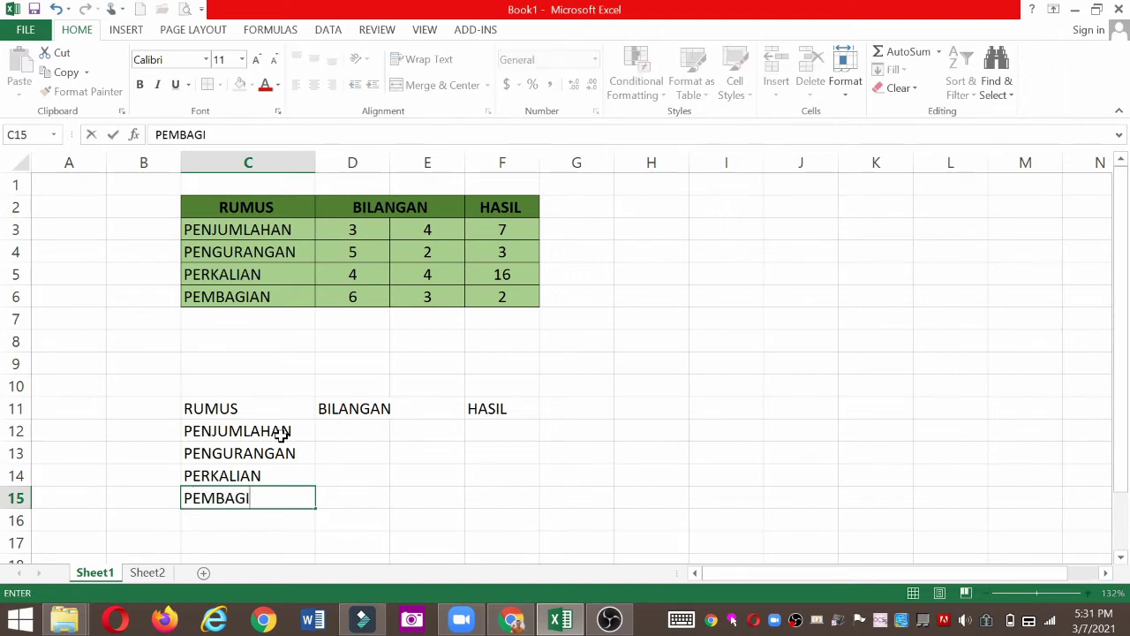
# Step: Enter 3 in D12 and 3 in E12 as the numbers for the new PENJUMLAHAN row
pyautogui.press('Right')
pyautogui.press('Up')
pyautogui.press('Up')
pyautogui.press('Up')
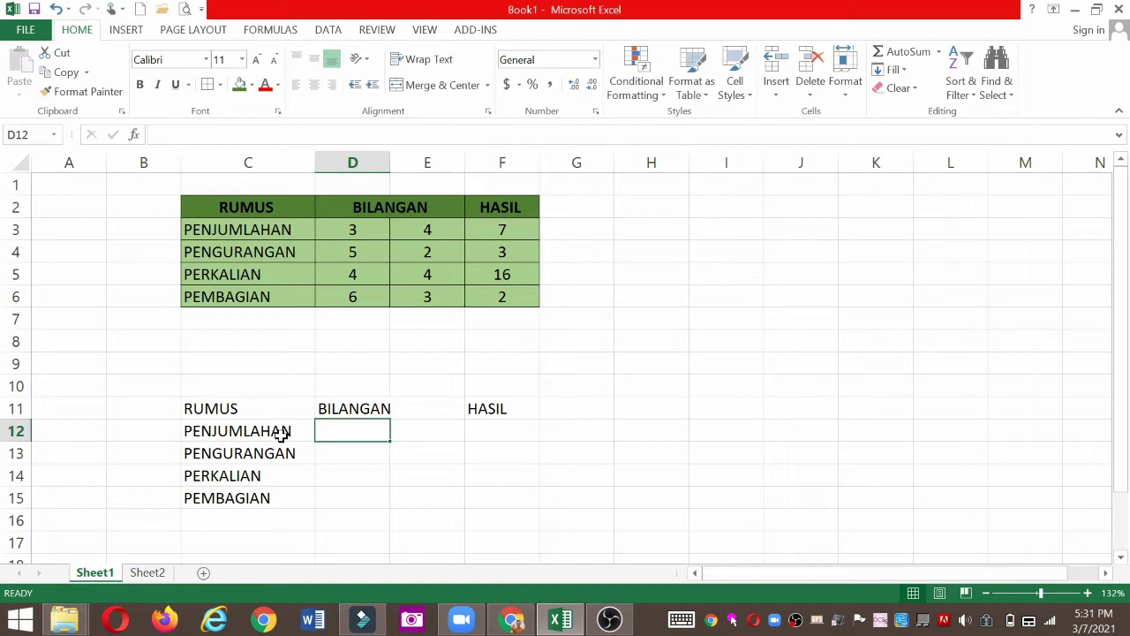
pyautogui.write('3')
pyautogui.press('Tab')
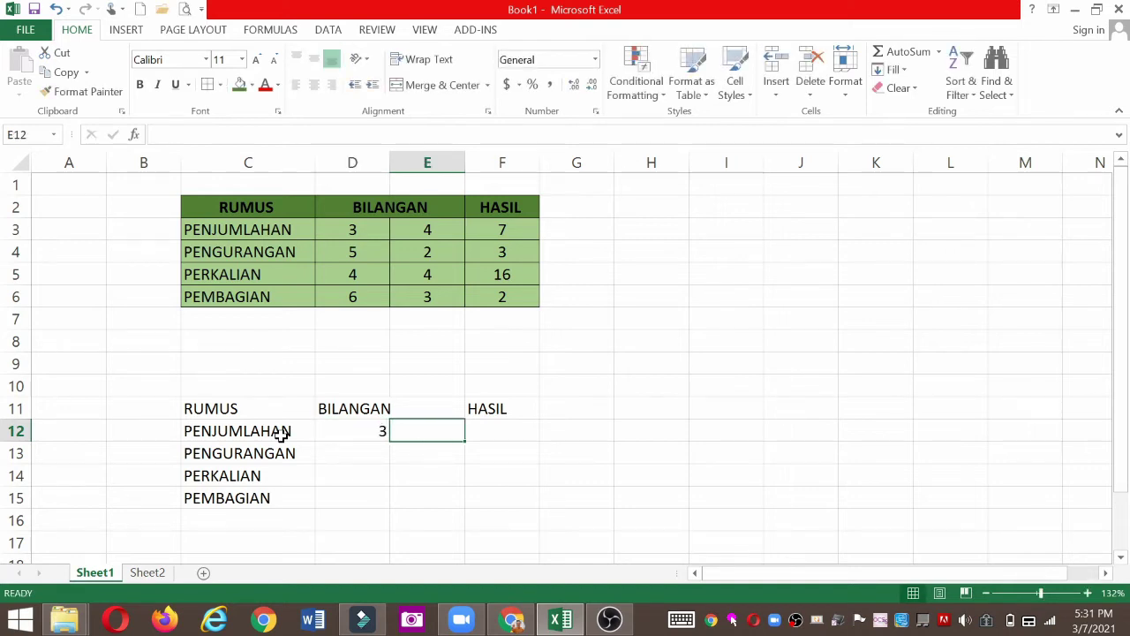
pyautogui.write('3')
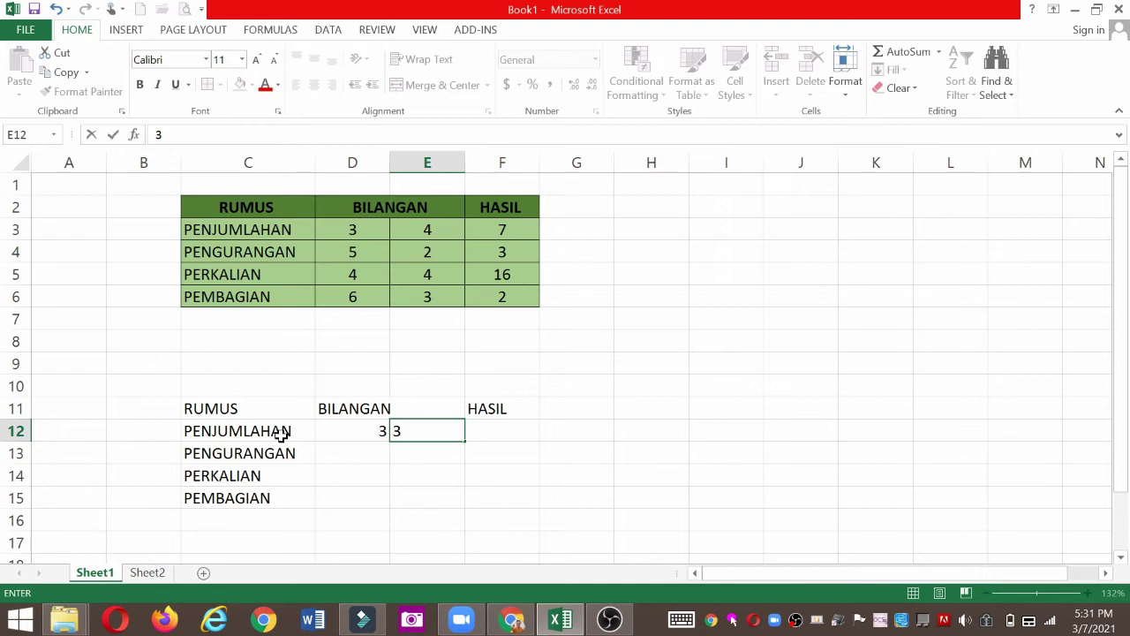
pyautogui.press('Tab')
pyautogui.press('Return')
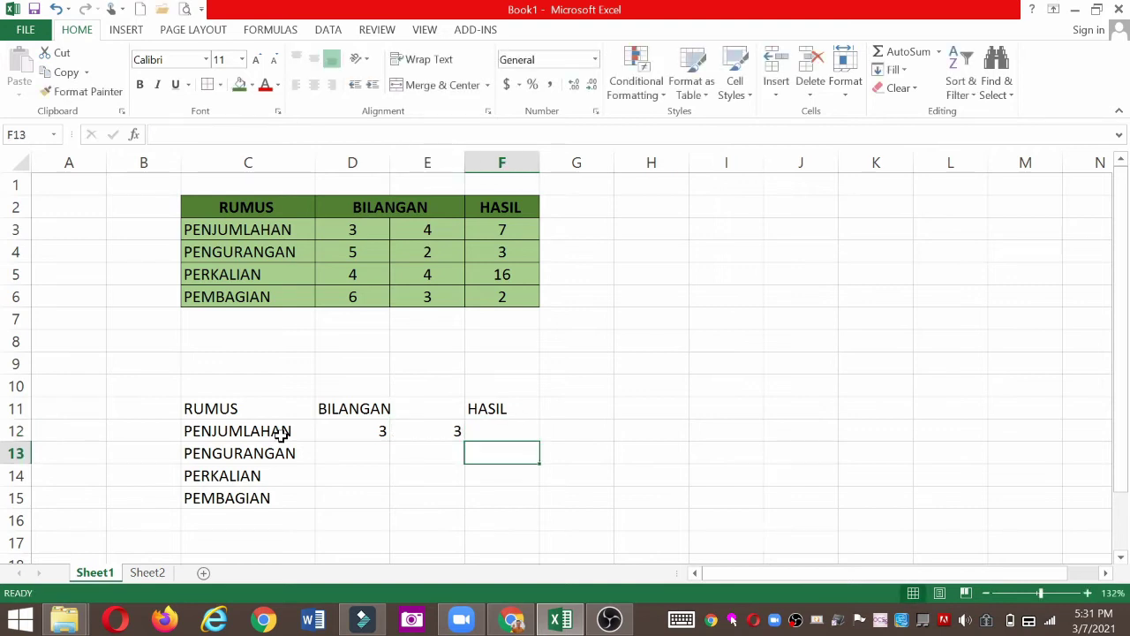
# Step: Enter 5 in D13 and 2 in E13 as the numbers for the new PENGURANGAN row
pyautogui.press('Left')
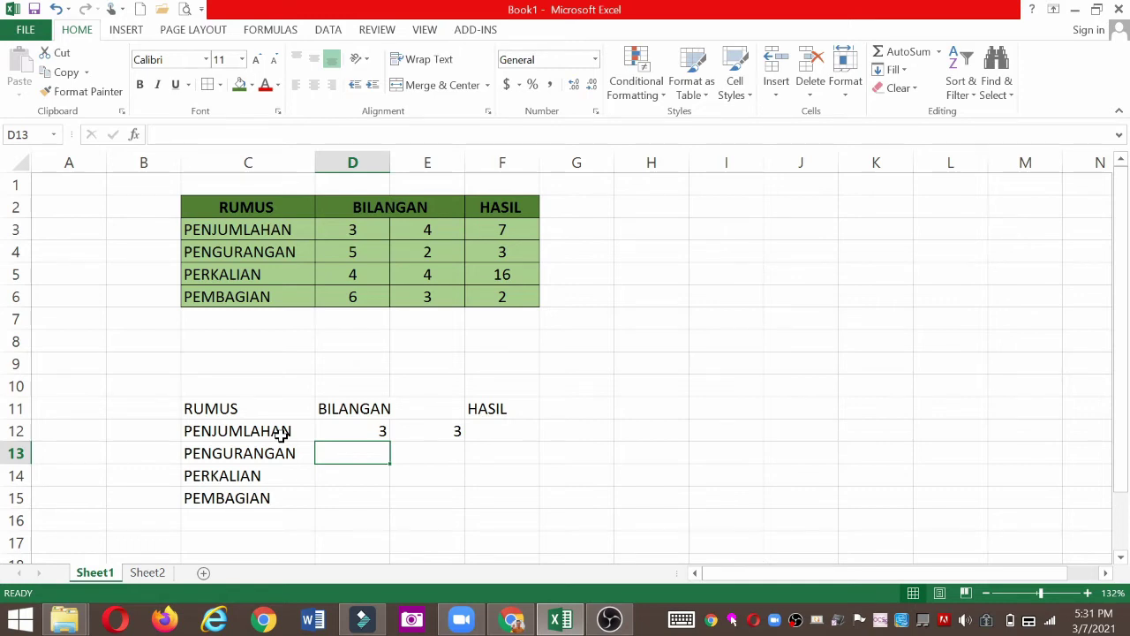
pyautogui.write('5')
pyautogui.press('Tab')
pyautogui.write('2')
pyautogui.press('Tab')
pyautogui.press('Return')
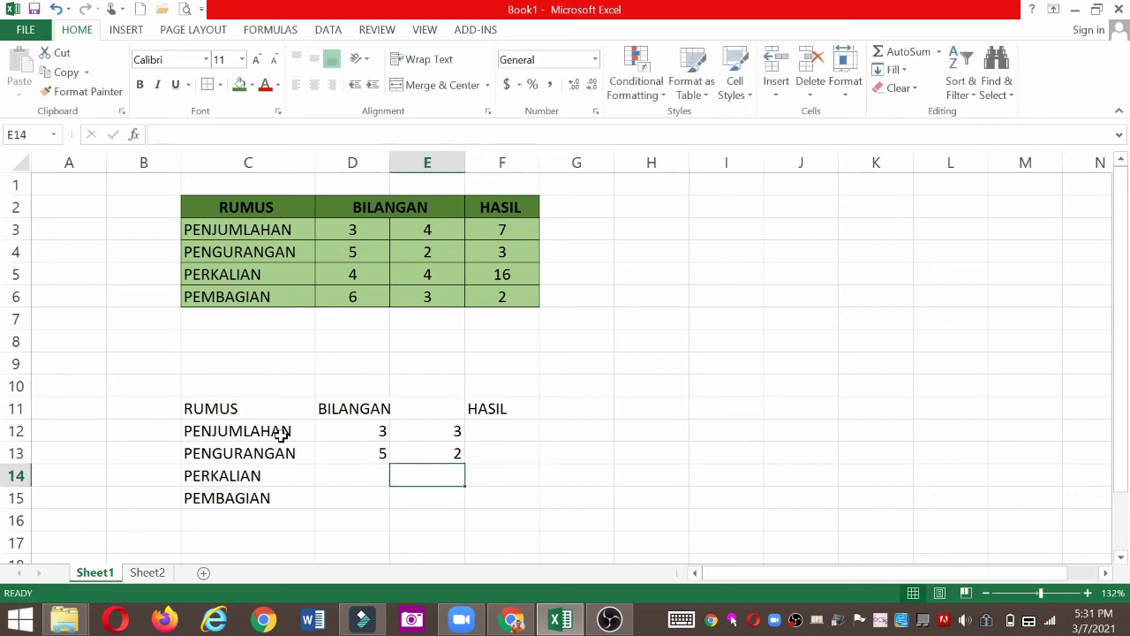
# Step: Enter 4 in D14 and 4 in E14 as the numbers for the new PERKALIAN row
pyautogui.press('Left')
pyautogui.write('4')
pyautogui.press('Tab')
pyautogui.write('4')
pyautogui.press('Tab')
pyautogui.press('Down')
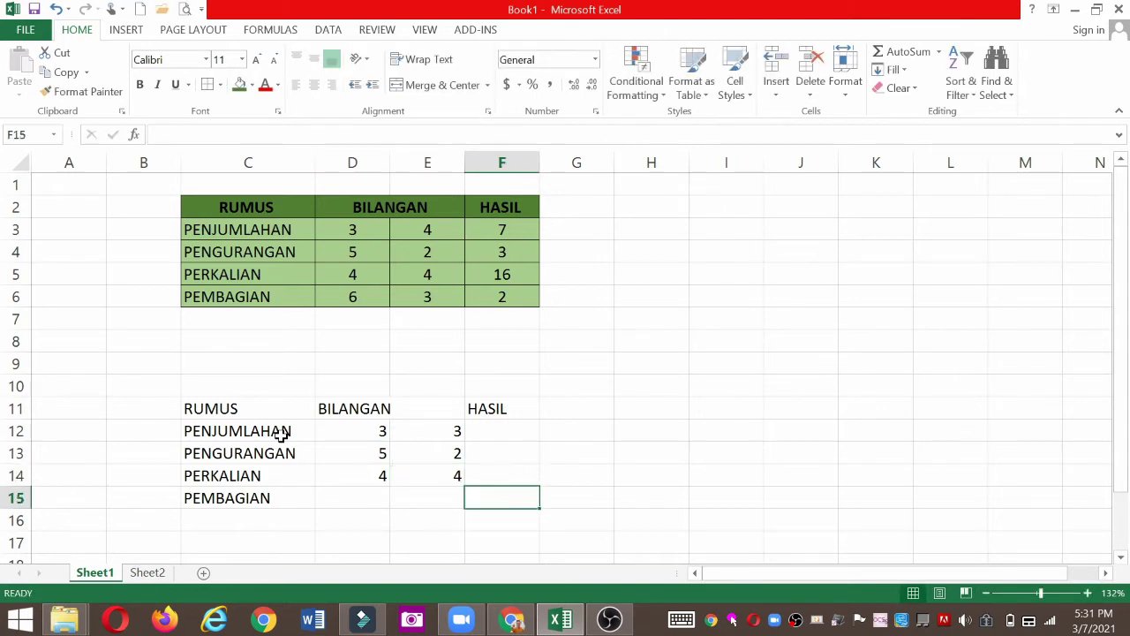
# Step: Enter 6 in D15 and 3 in E15 as the numbers for the new PEMBAGIAN row
pyautogui.press('Left')
pyautogui.press('Left')
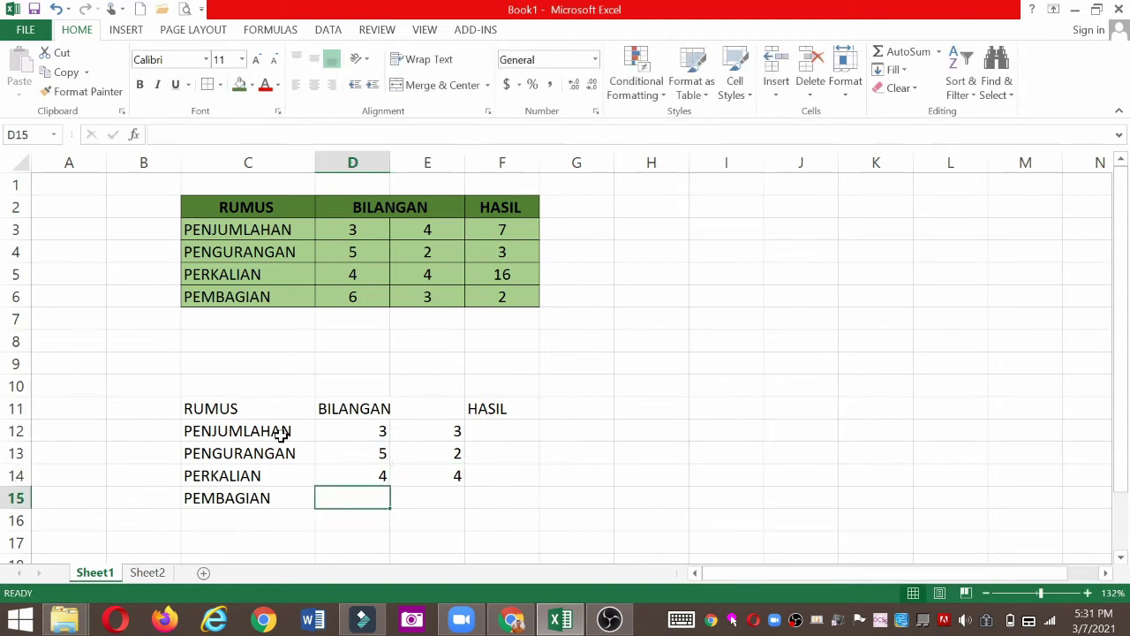
pyautogui.write('6')
pyautogui.press('Tab')
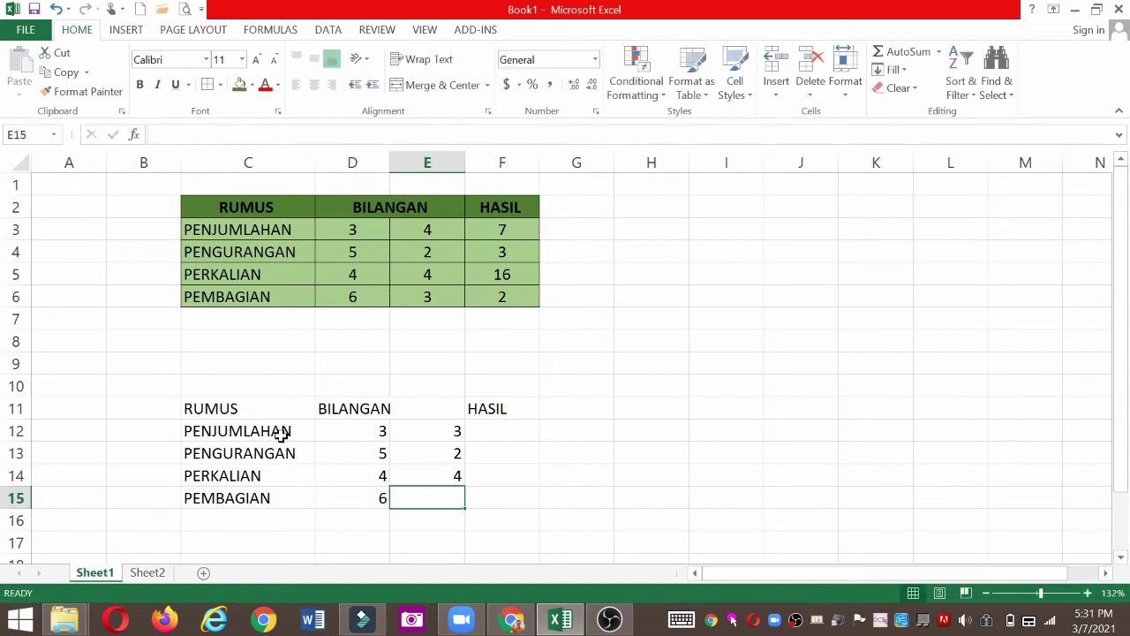
pyautogui.write('3')
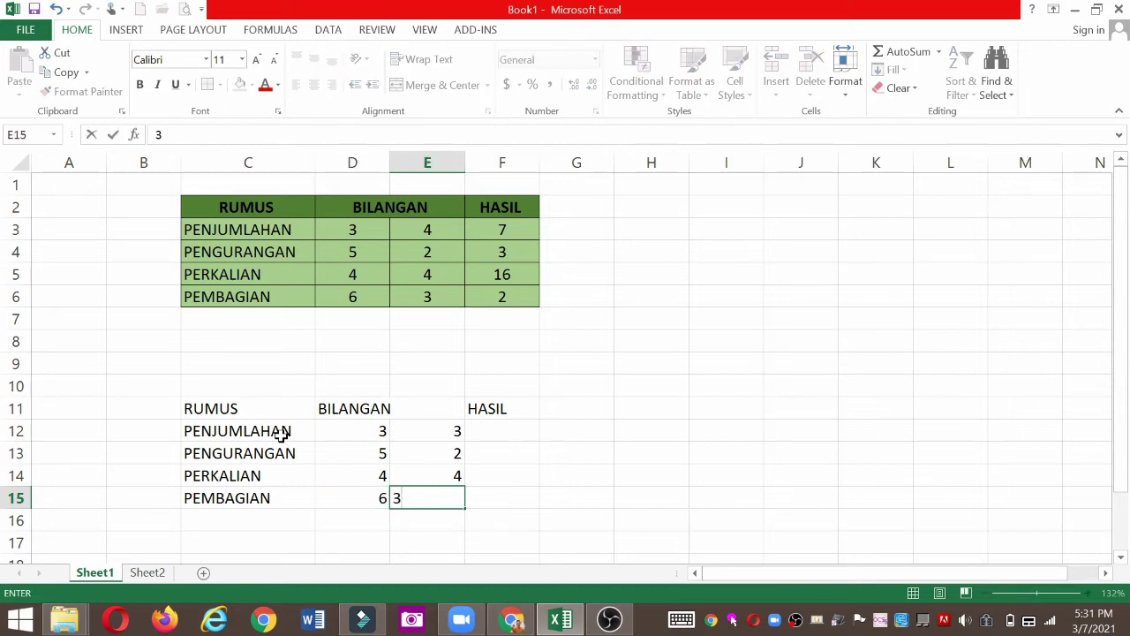
pyautogui.press('Tab')
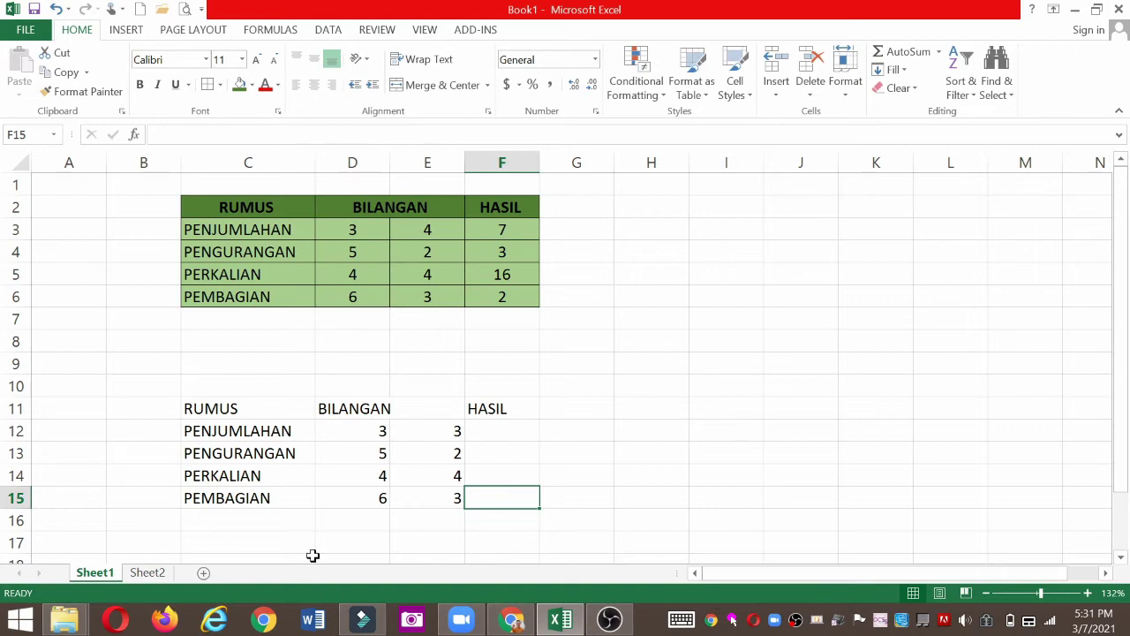
pyautogui.click(509, 430)
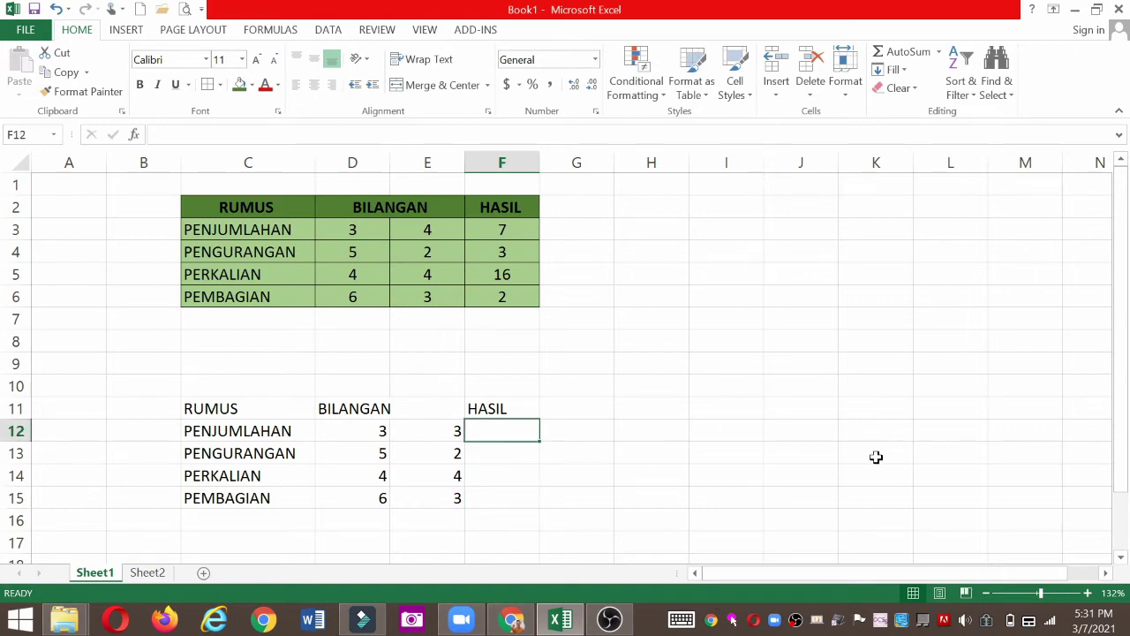
pyautogui.write('=')
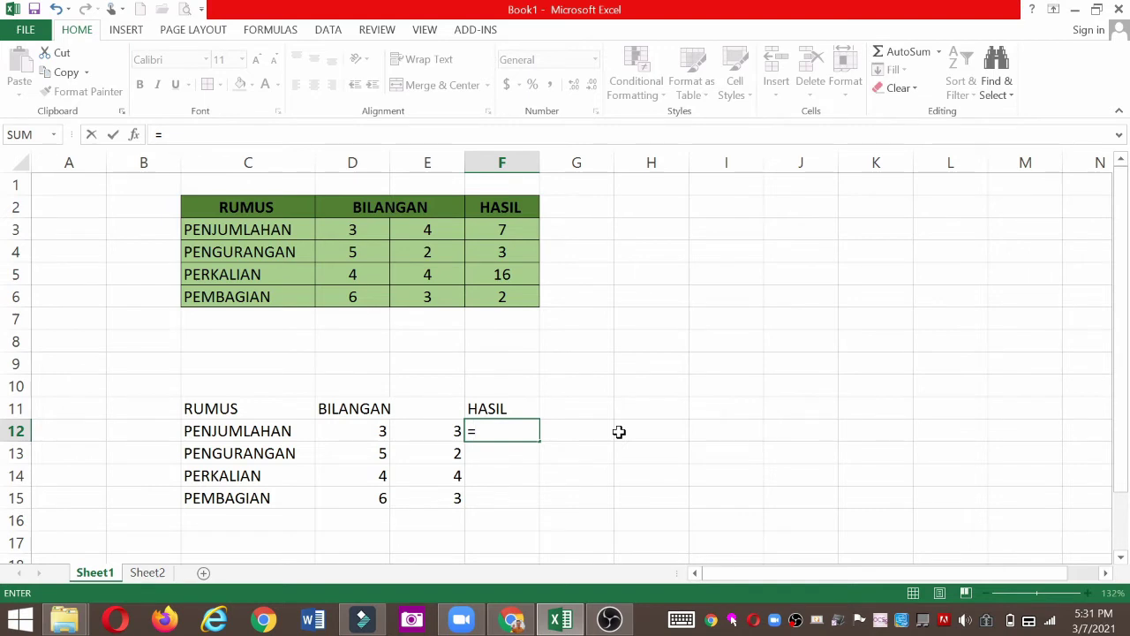
pyautogui.press('BackSpace')
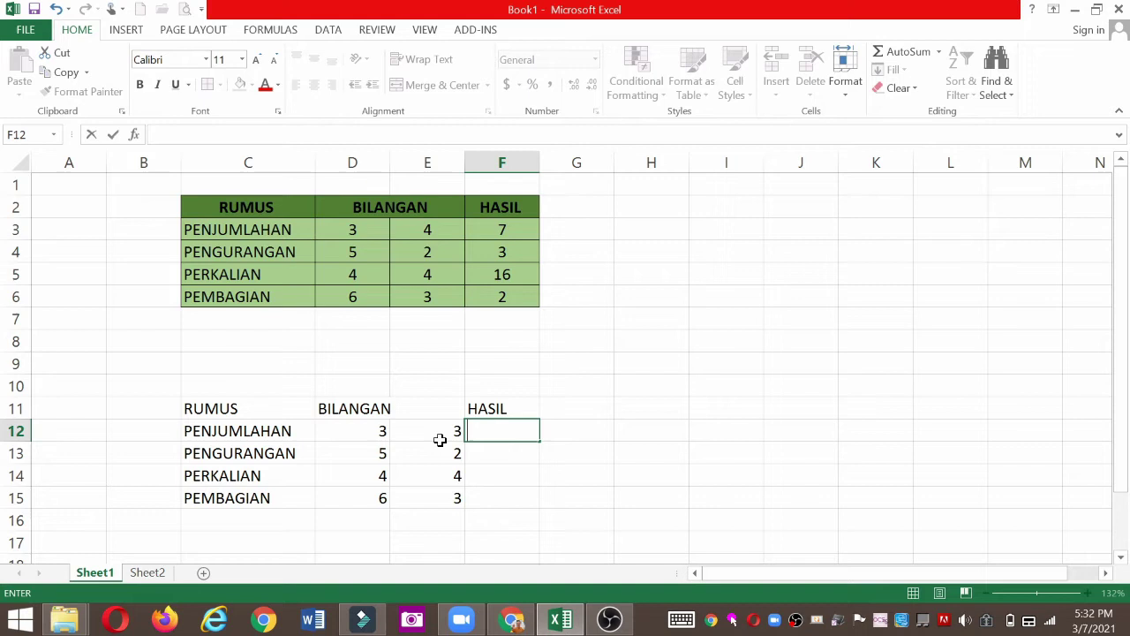
# Step: Change the second PENJUMLAHAN number in E12 to 2 and add the two numbers in F12 with =D12+E12
pyautogui.click(439, 439)
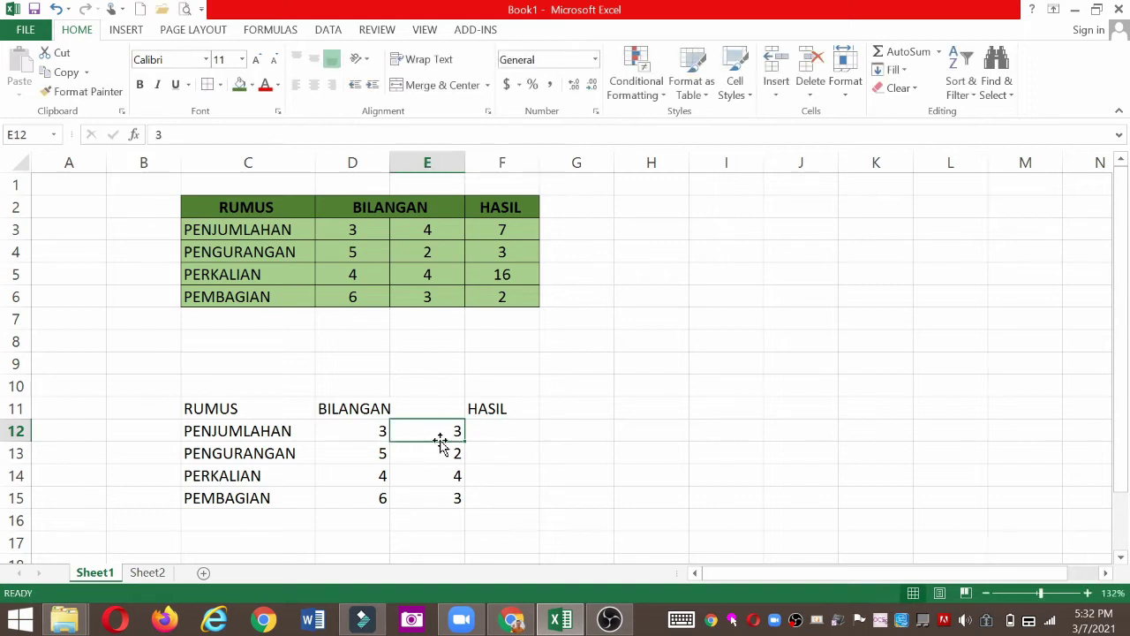
pyautogui.write('2')
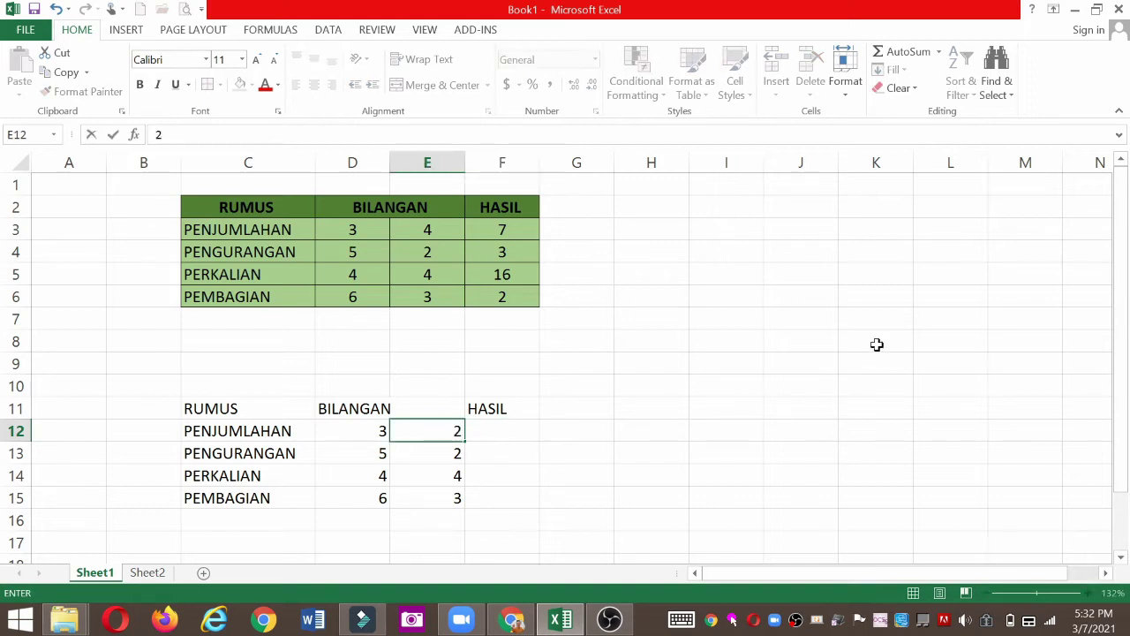
pyautogui.click(500, 431)
pyautogui.write('=')
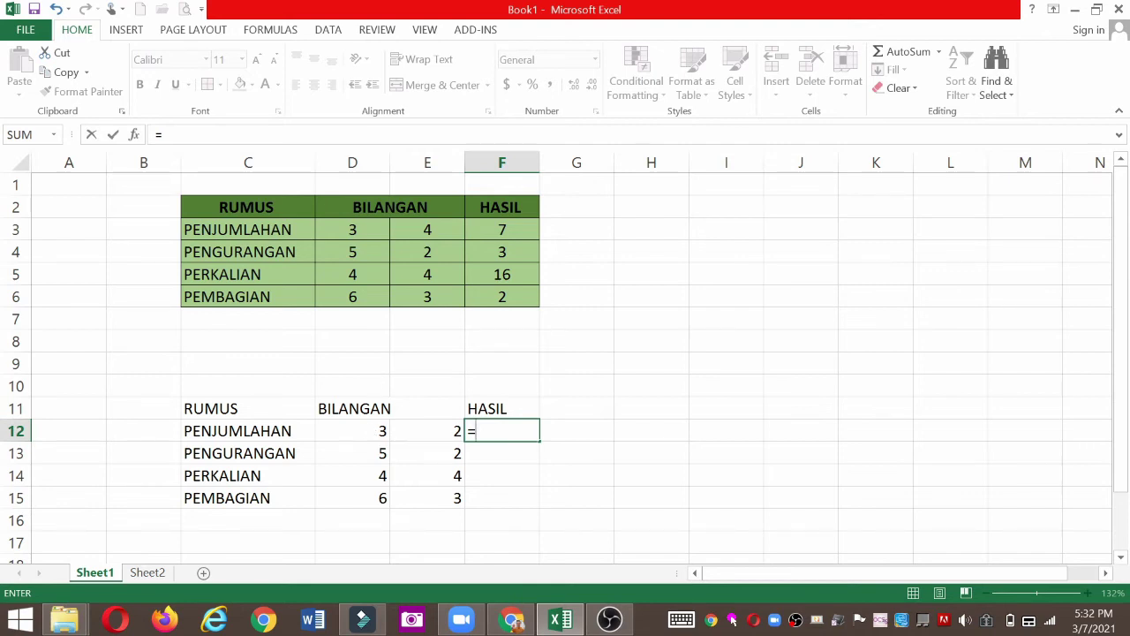
pyautogui.write('D12')
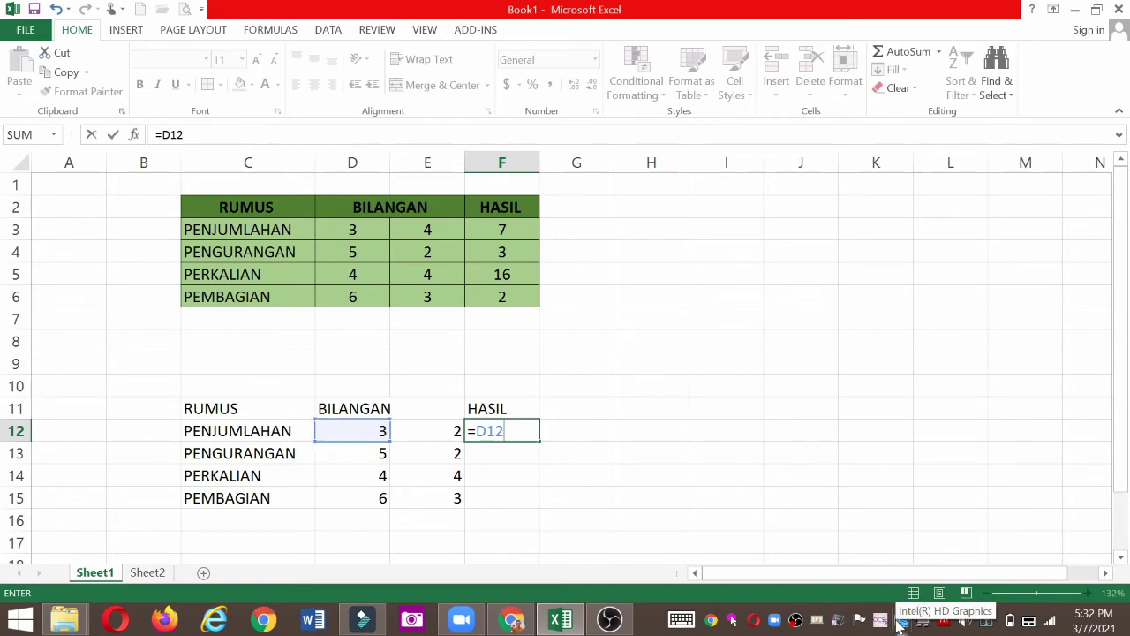
pyautogui.write('+')
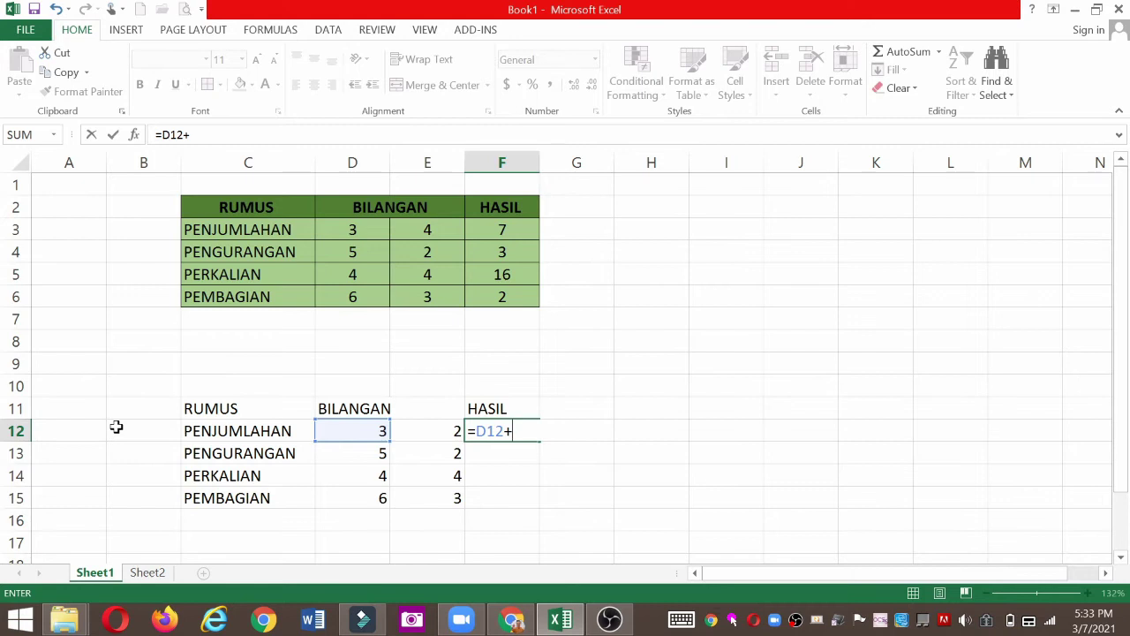
pyautogui.write('E12')
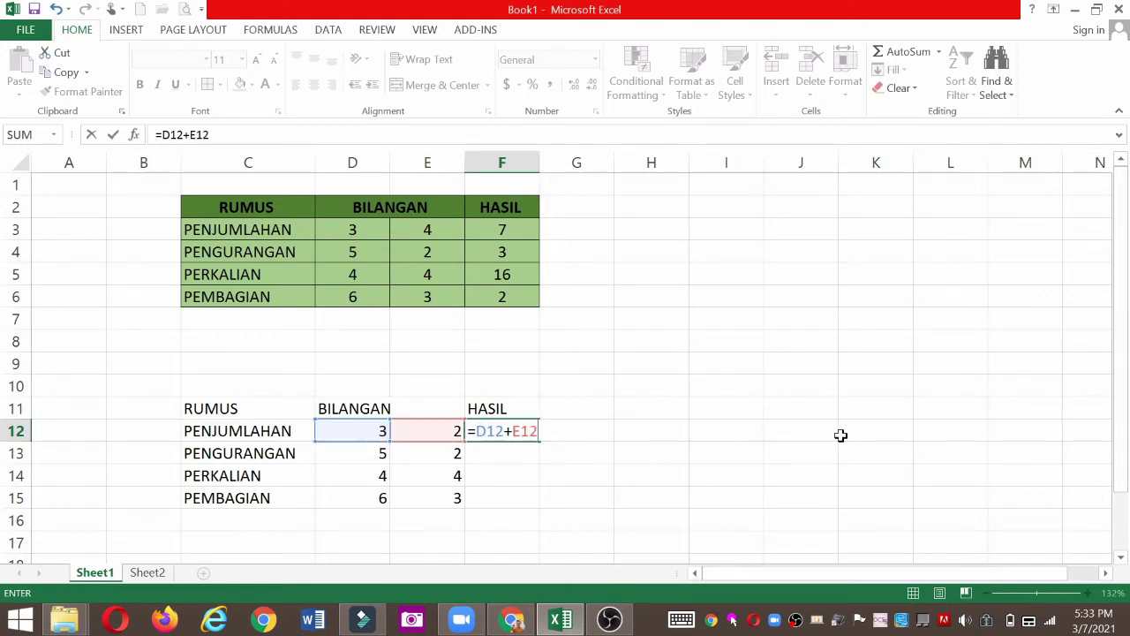
pyautogui.press('Return')
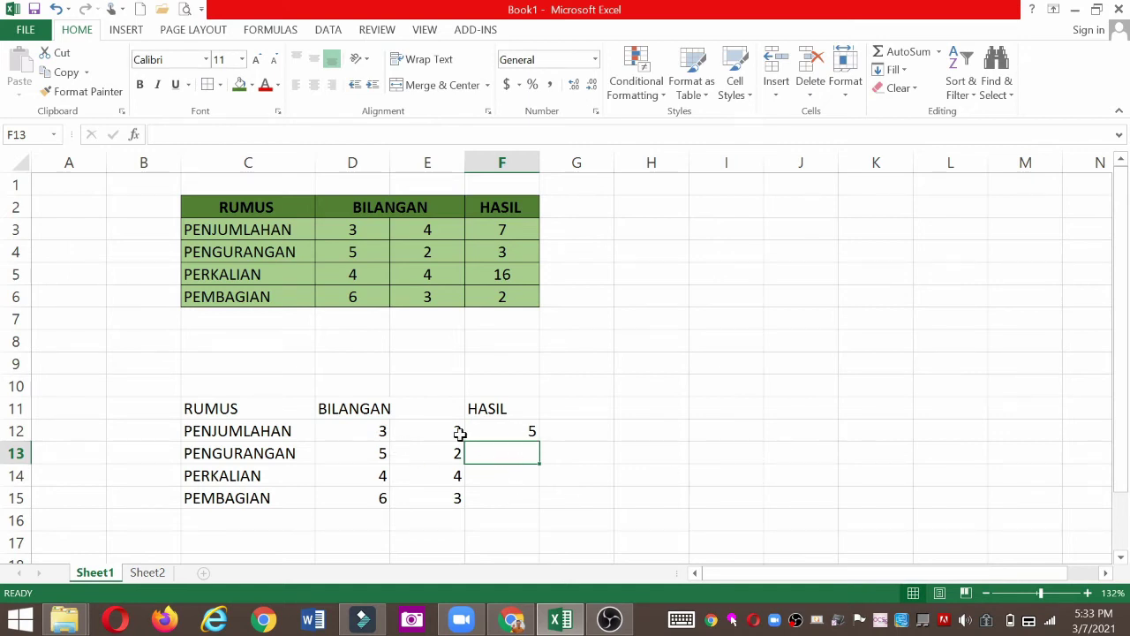
# Step: Change the first PENJUMLAHAN number in D12 to 5 to test the addition formula
pyautogui.click(379, 430)
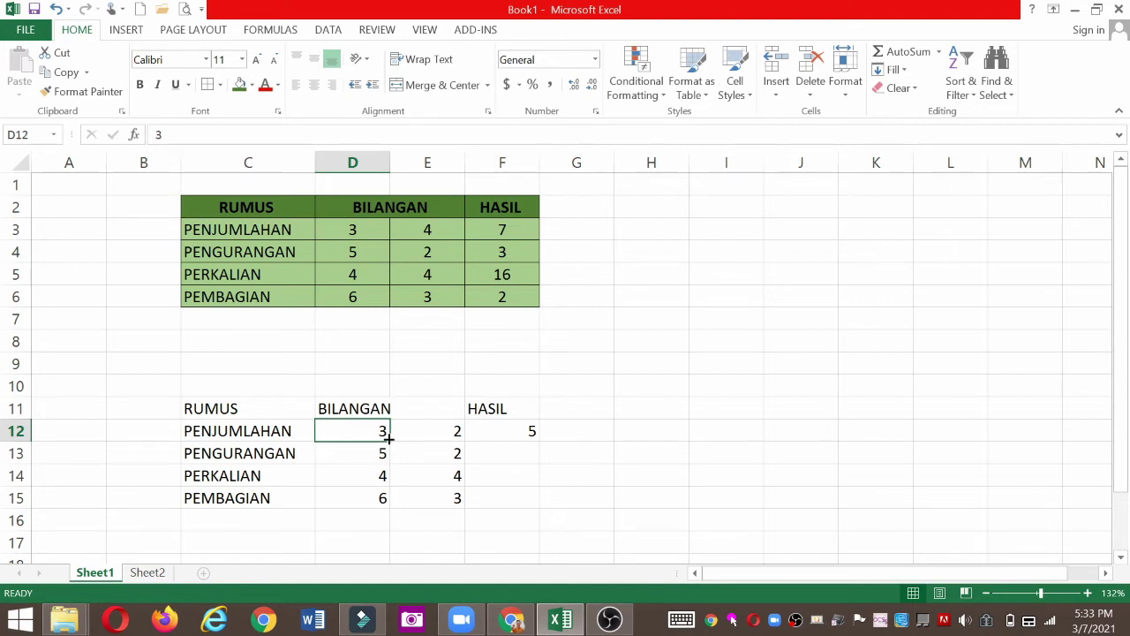
pyautogui.write('5')
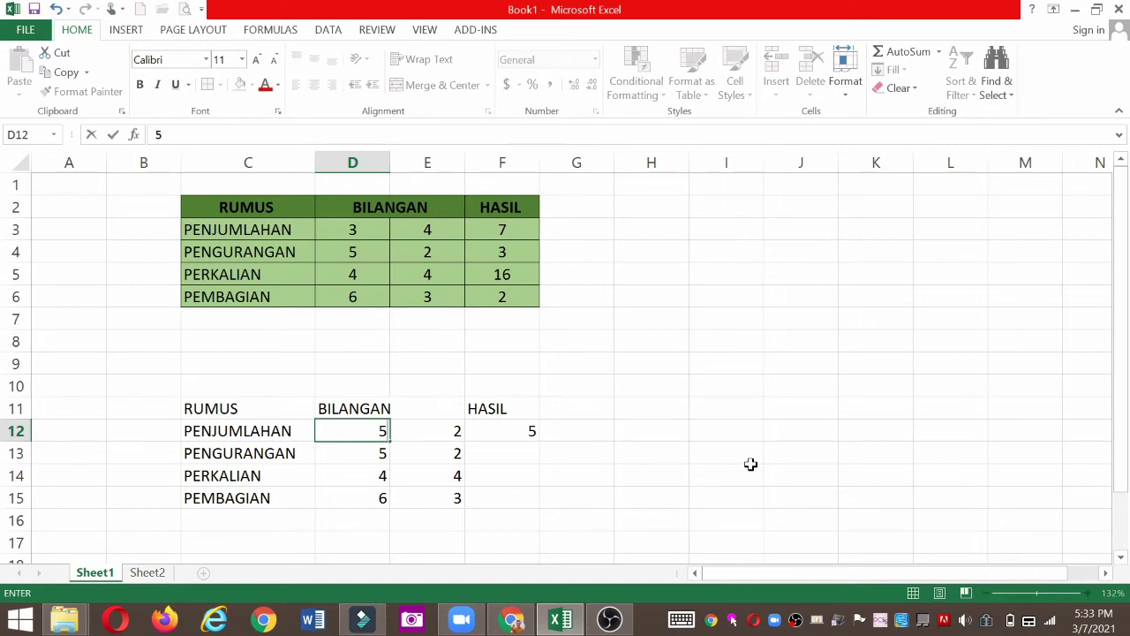
pyautogui.press('Return')
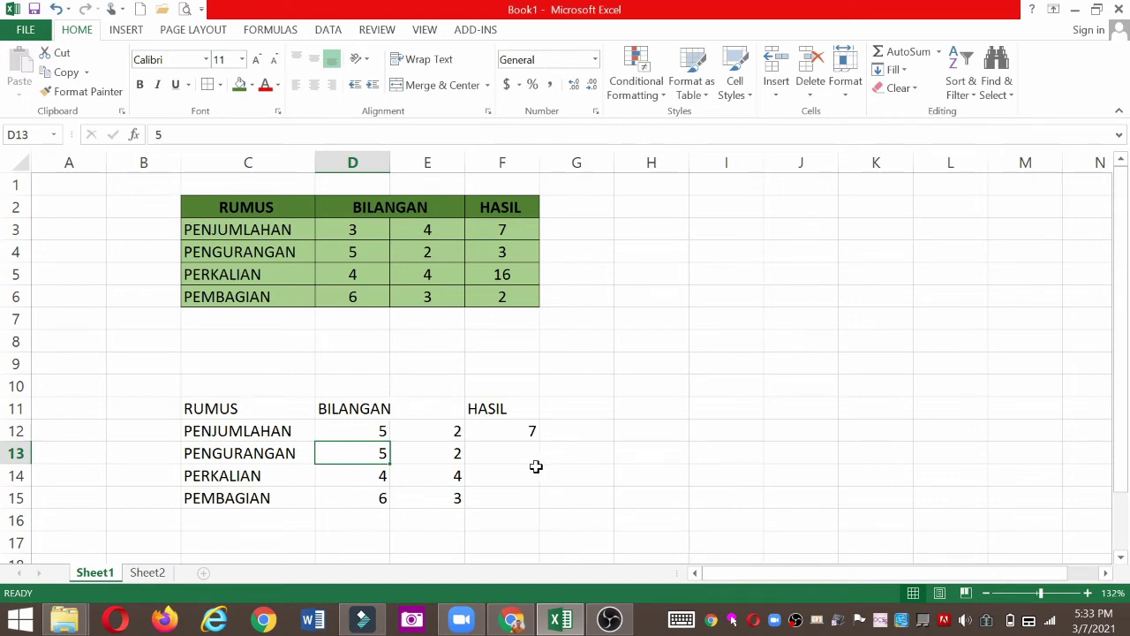
# Step: Enter 3 directly in F13 as a fixed result, try 4 in D13, and undo the D13 change
pyautogui.click(496, 455)
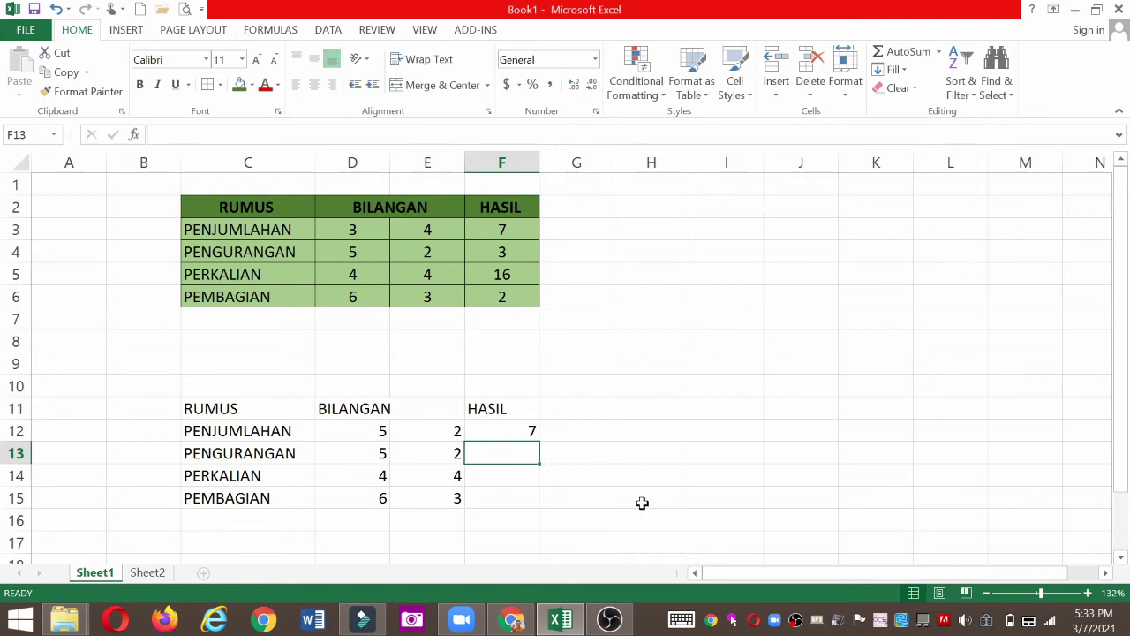
pyautogui.write('3')
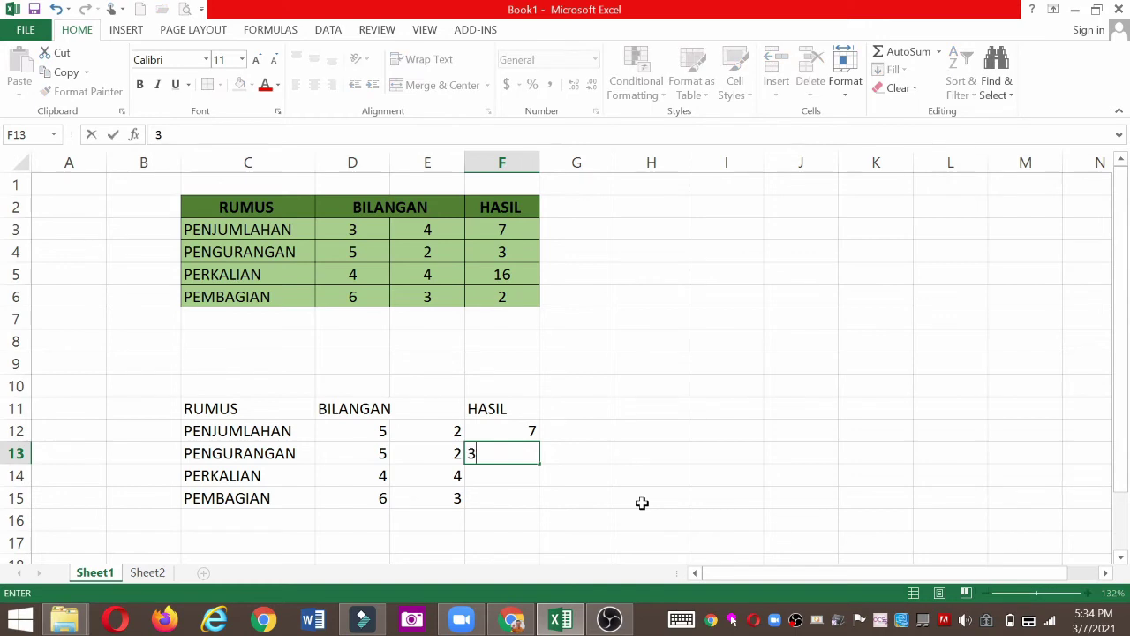
pyautogui.press('Left')
pyautogui.press('Left')
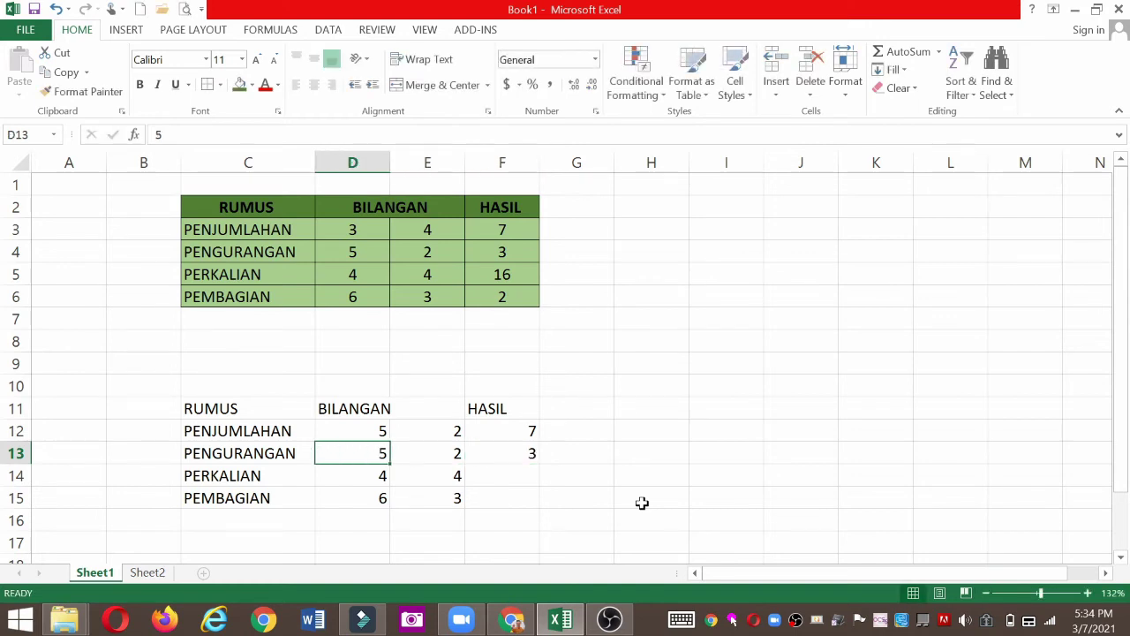
pyautogui.write('4')
pyautogui.press('Return')
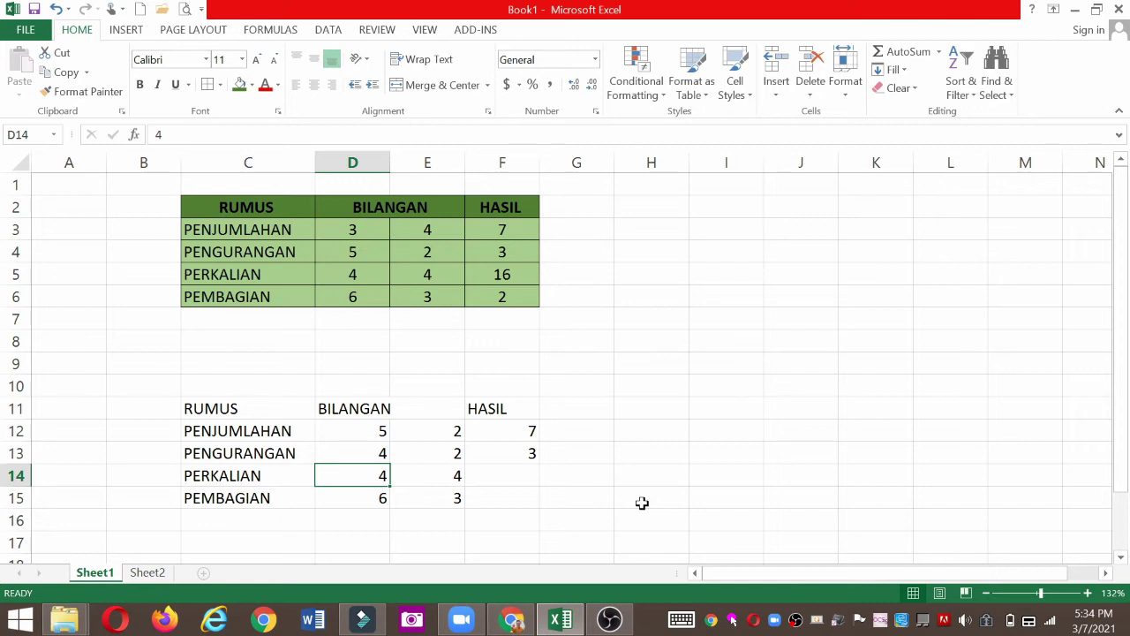
pyautogui.press('Up')
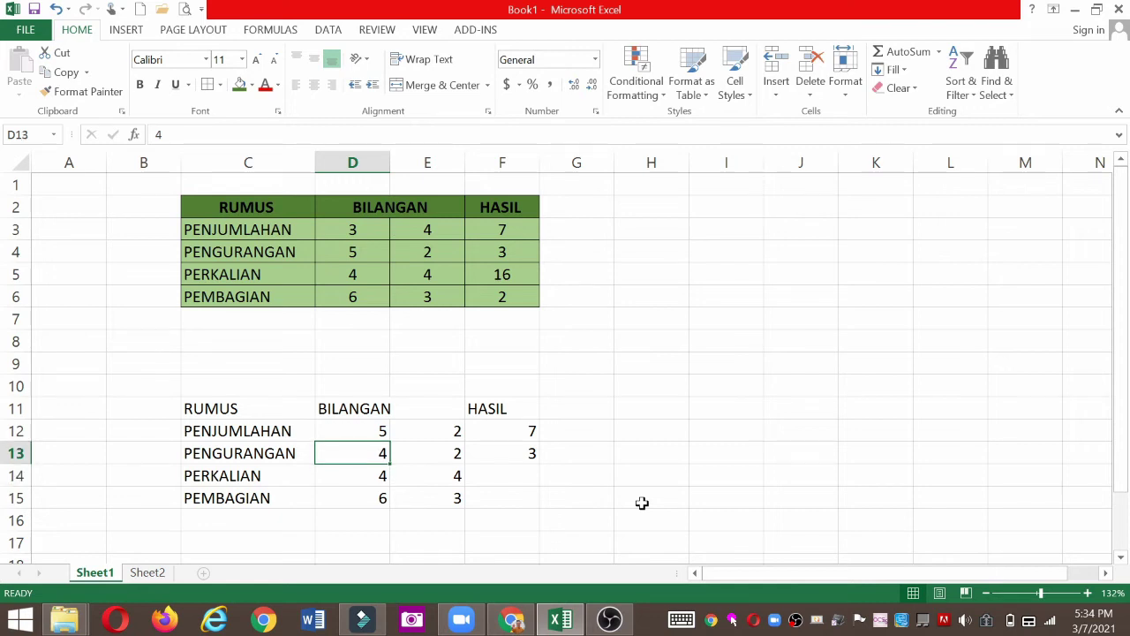
pyautogui.hotkey('ctrl', 'z')
# Step: Replace the fixed value in the PENGURANGAN result cell F13 with the subtraction formula =D13-E13
pyautogui.click(514, 453)
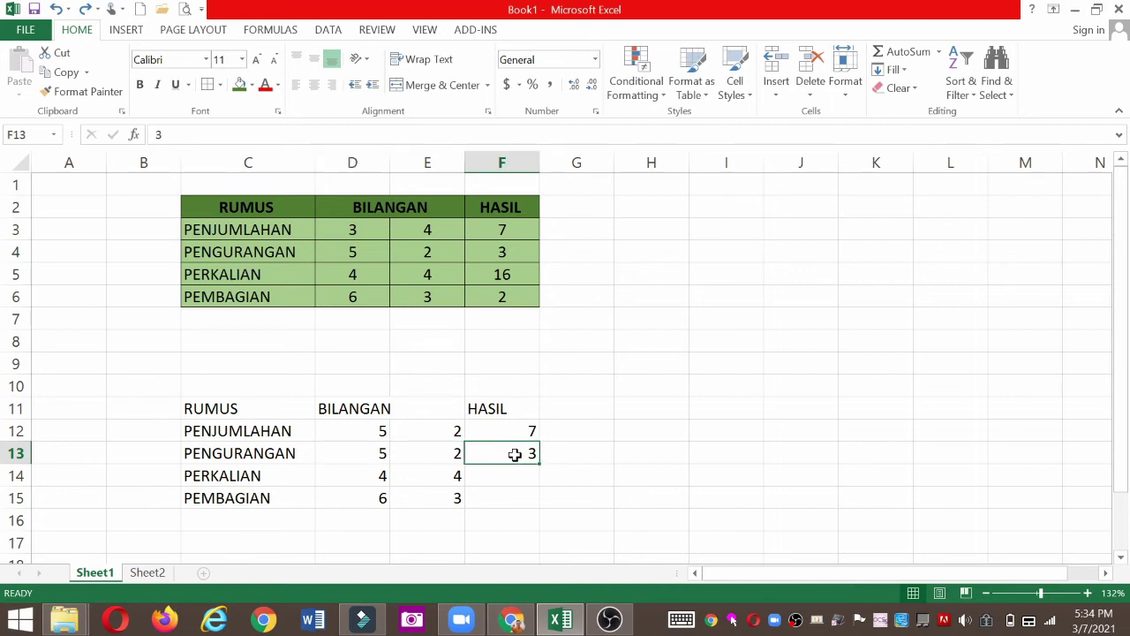
pyautogui.press('Delete')
pyautogui.write('=')
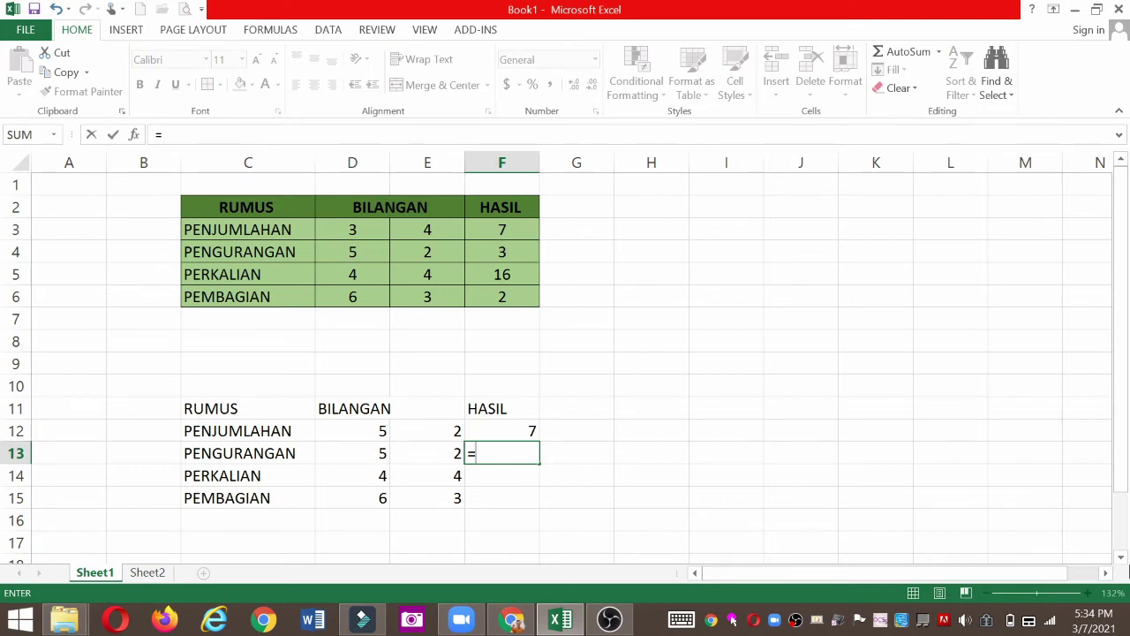
pyautogui.write('D13')
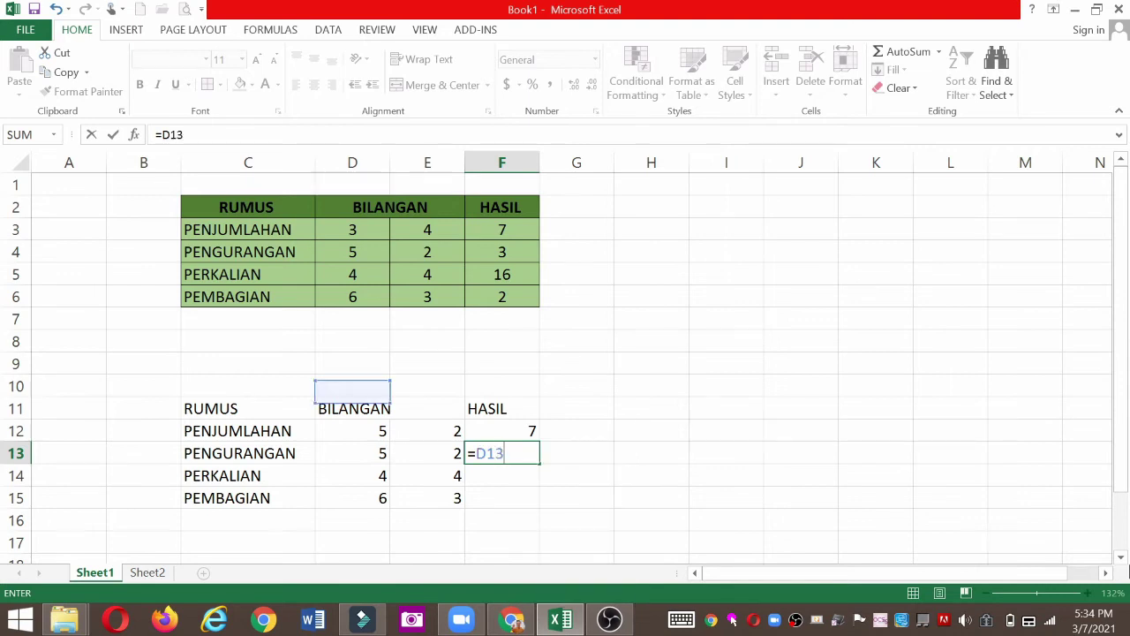
pyautogui.write('-')
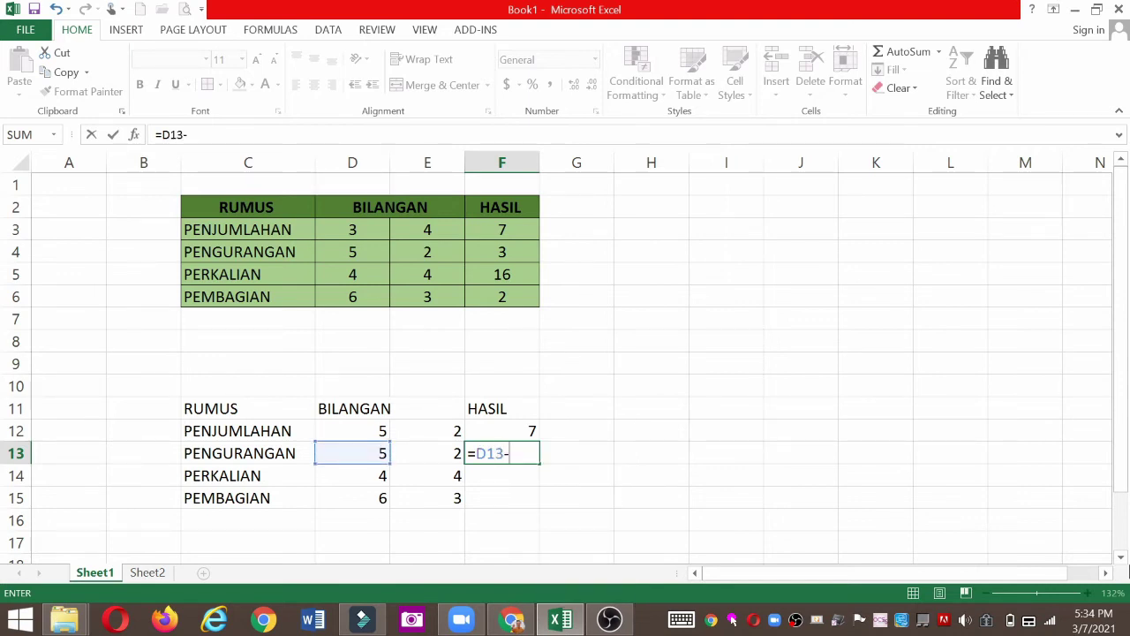
pyautogui.write('E13')
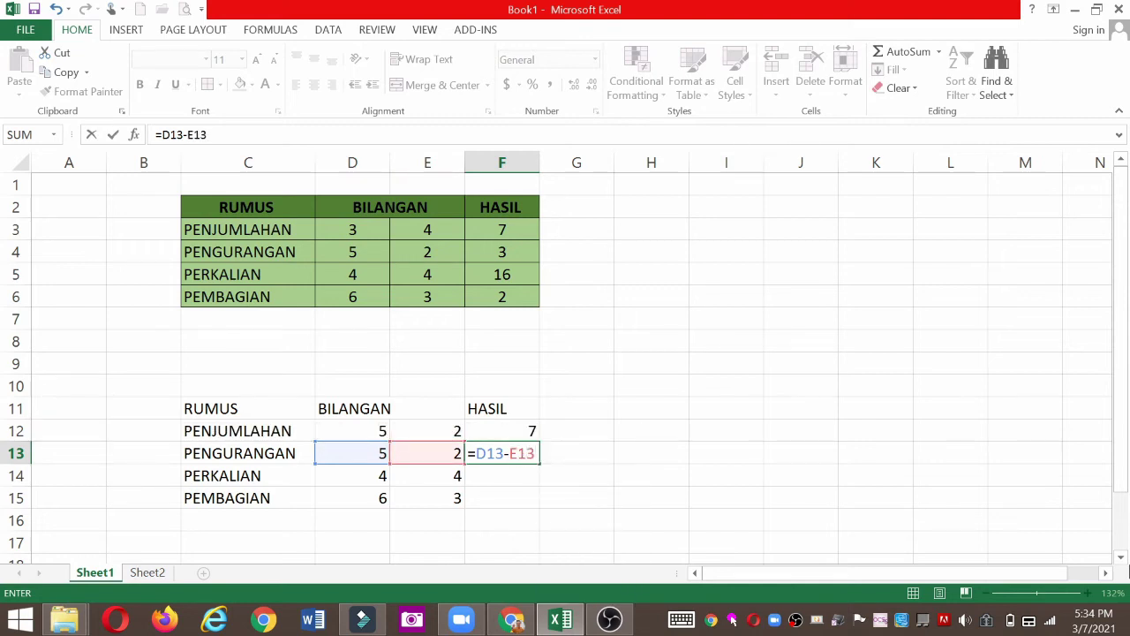
pyautogui.press('Return')
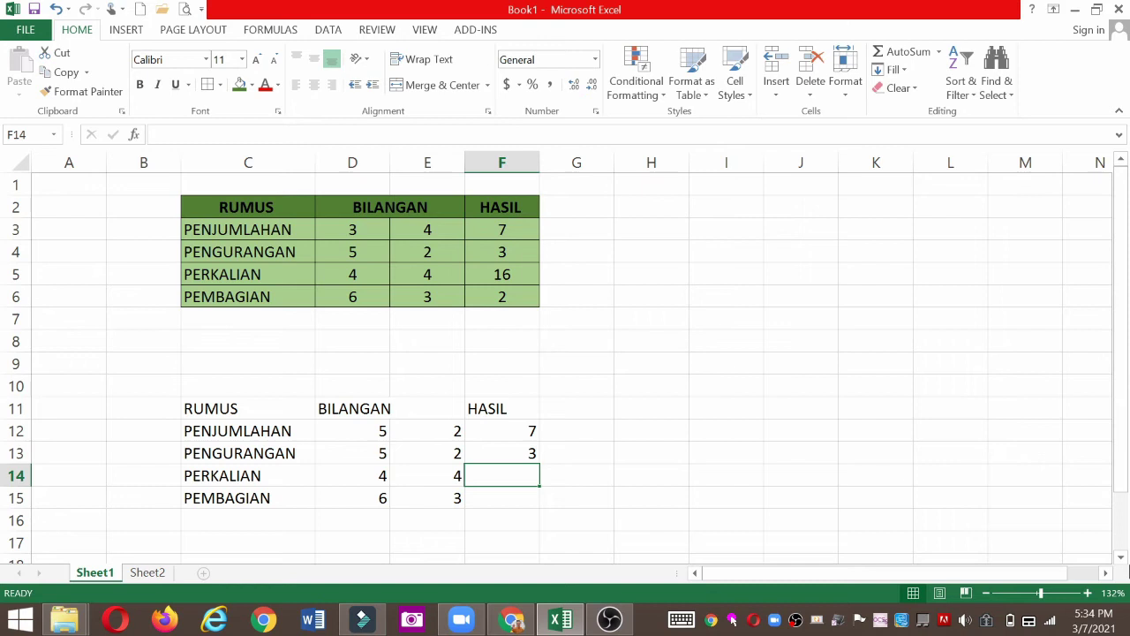
# Step: Enter the multiplication formula =D14*E14 in F14 as the PERKALIAN result
pyautogui.write('=D')
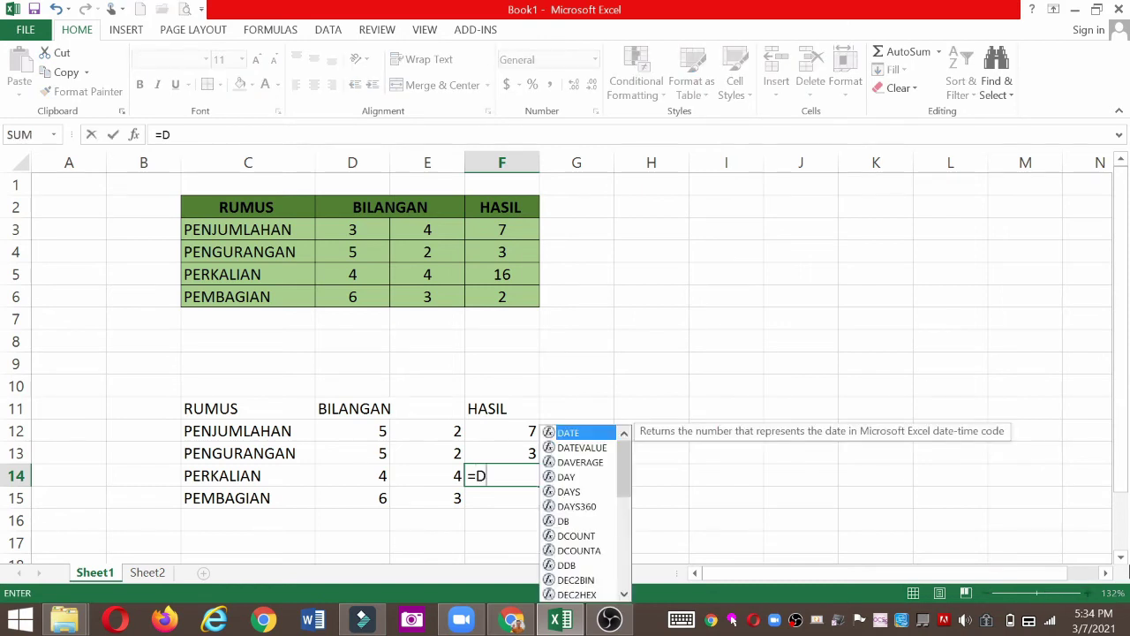
pyautogui.write('14')
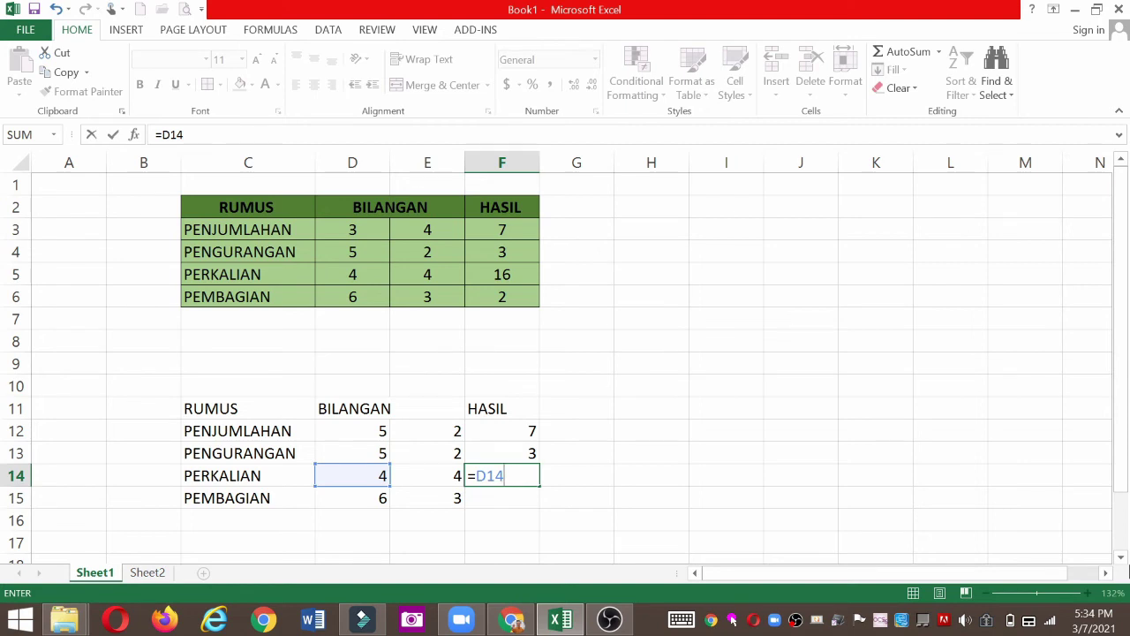
pyautogui.write('*')
pyautogui.write('E')
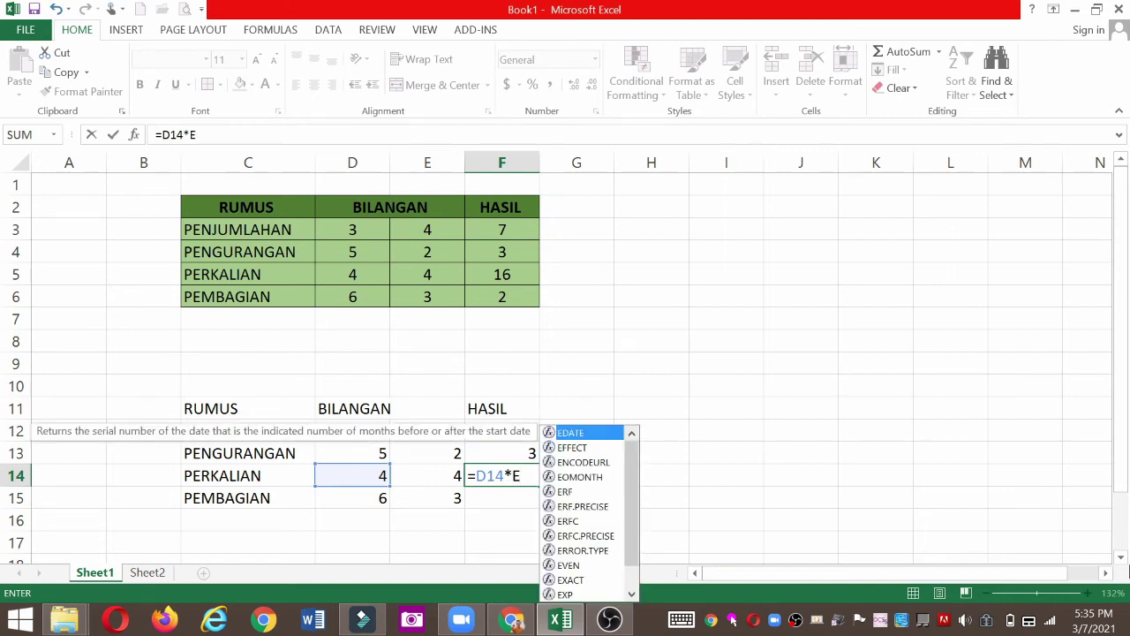
pyautogui.write('14')
pyautogui.press('Return')
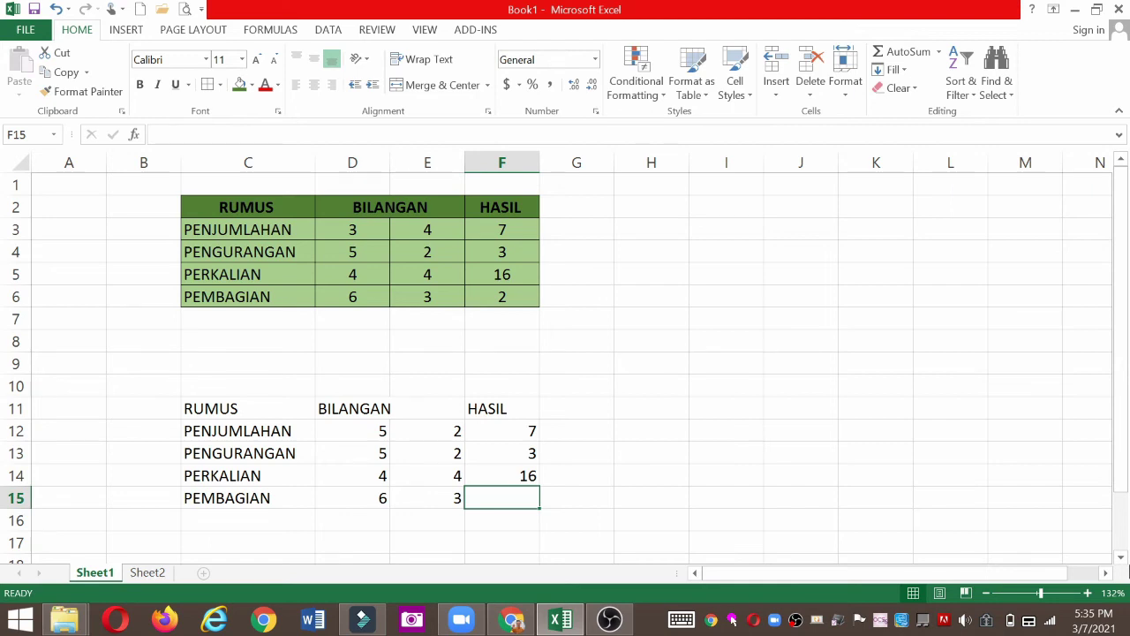
# Step: Enter the division formula =D15/E15 in F15 as the PEMBAGIAN result
pyautogui.write('=')
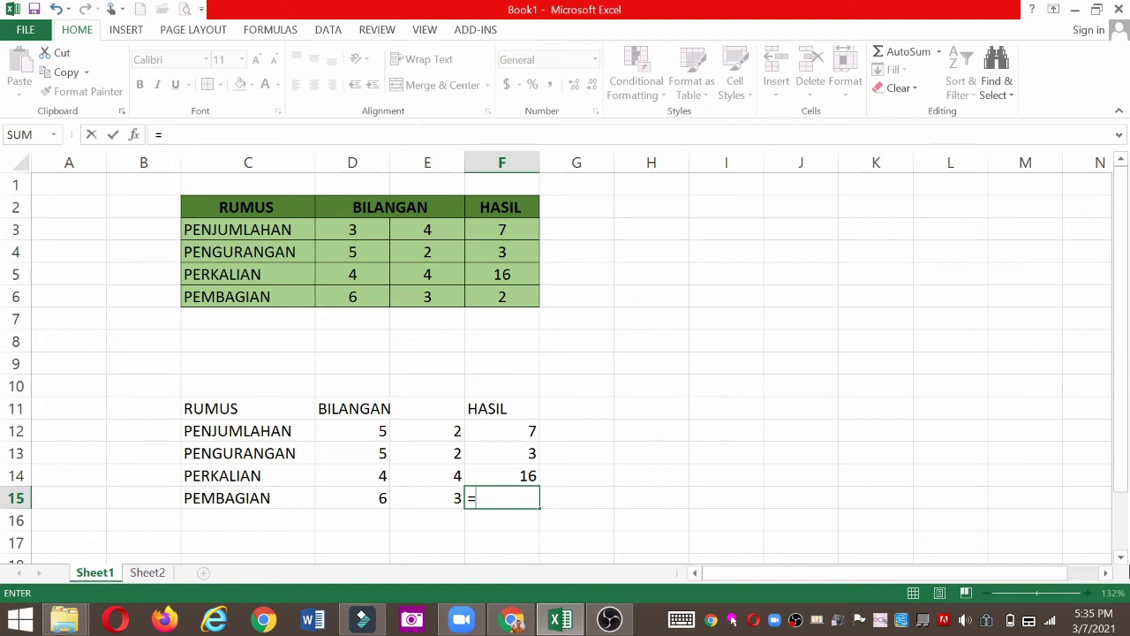
pyautogui.write('D')
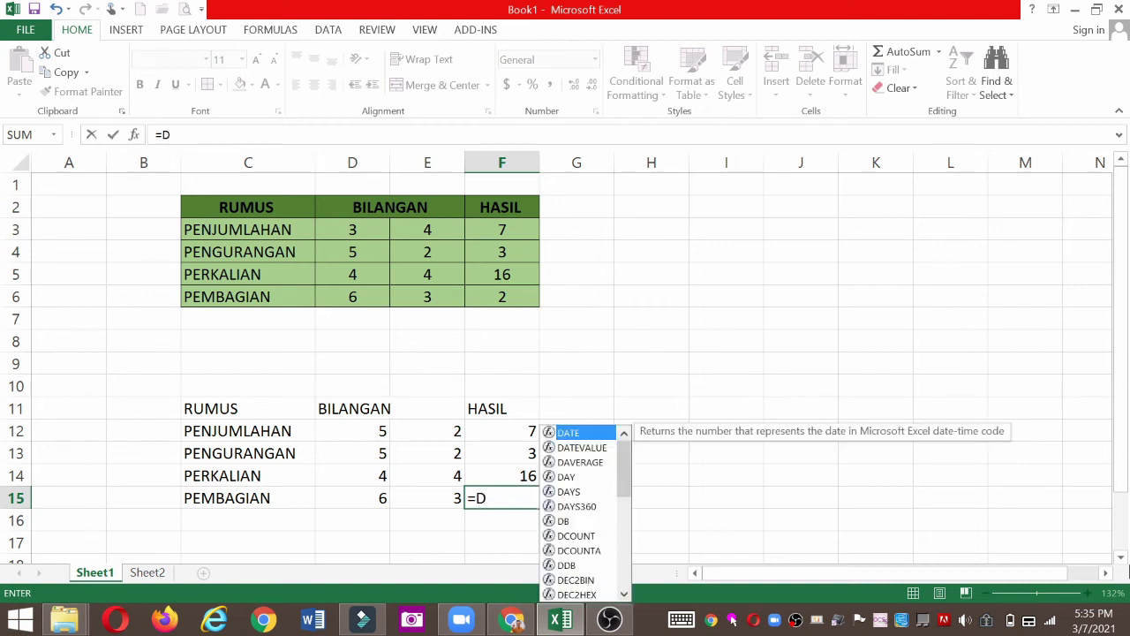
pyautogui.write('15')
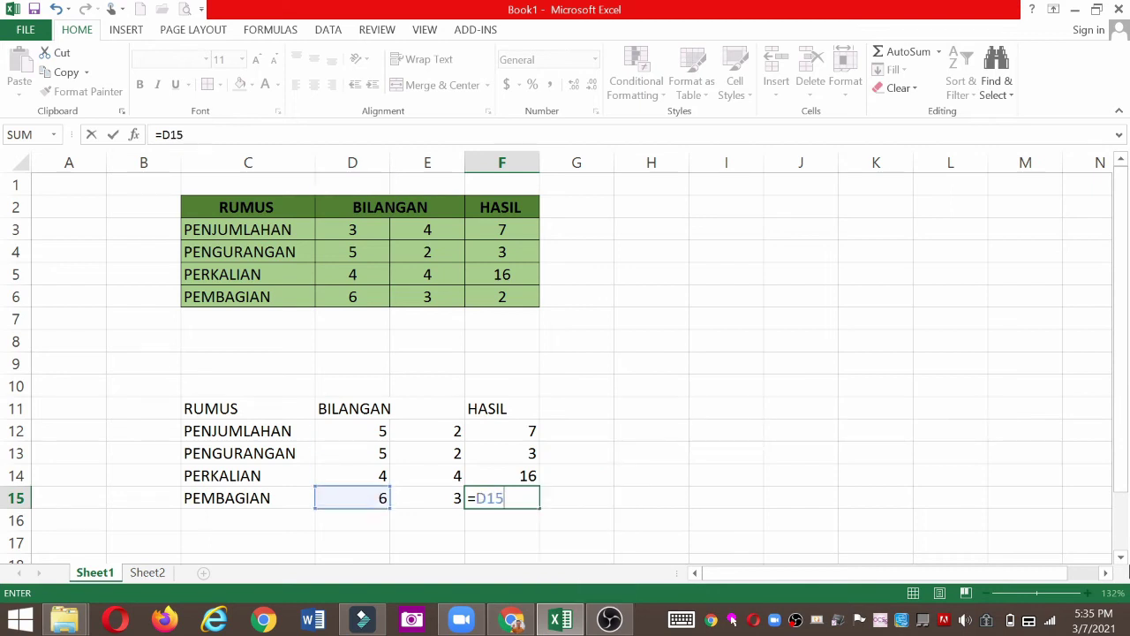
pyautogui.write('/')
pyautogui.write('E')
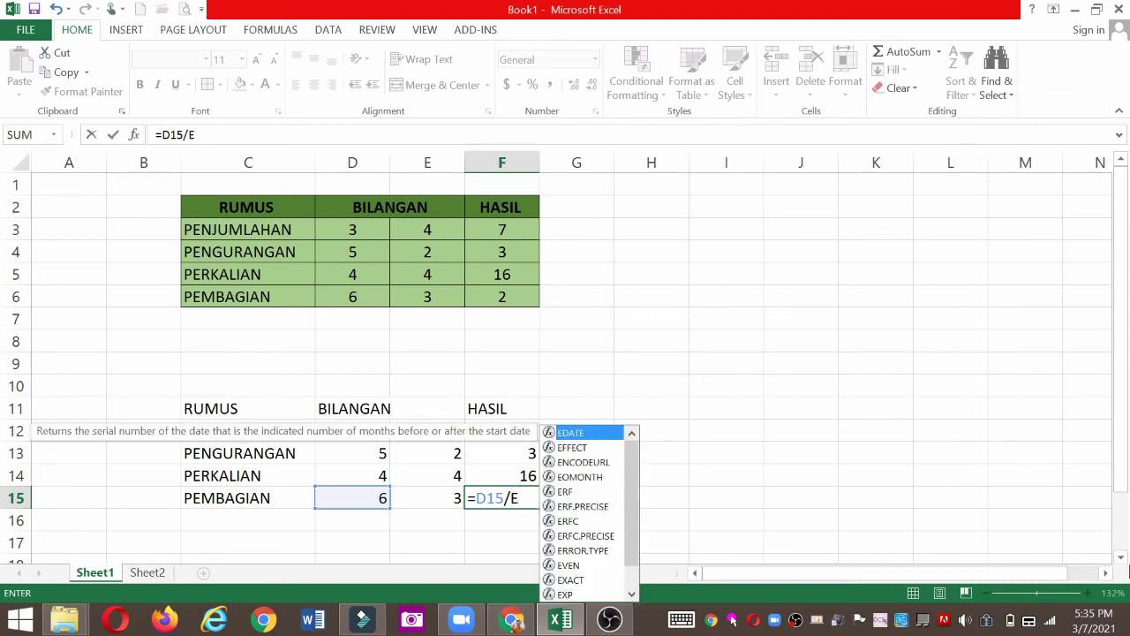
pyautogui.write('15')
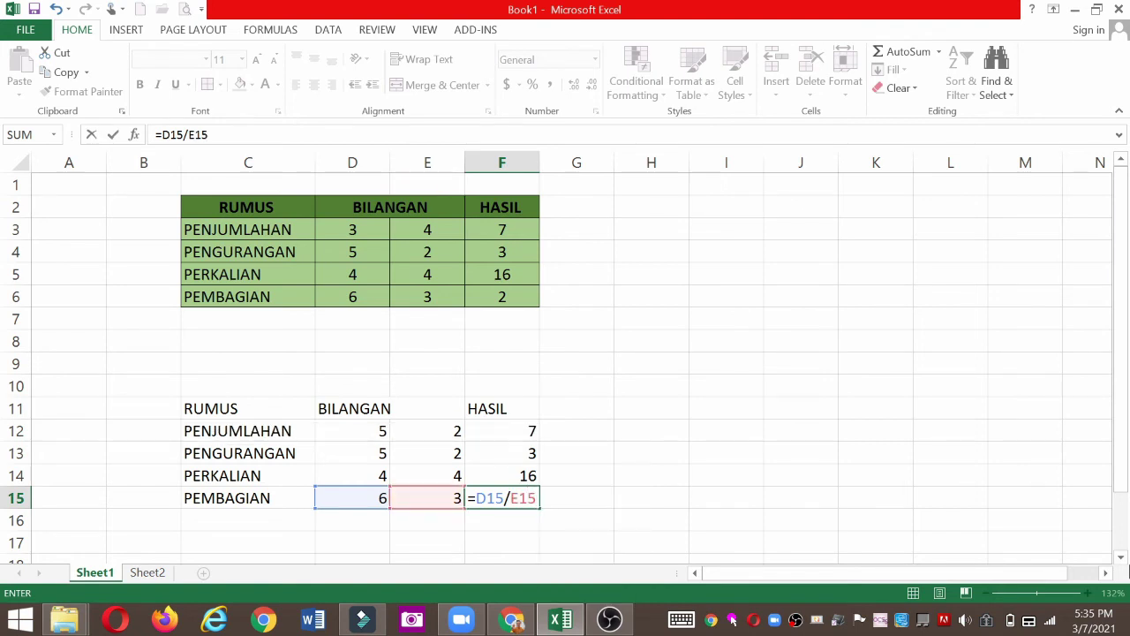
pyautogui.press('Return')
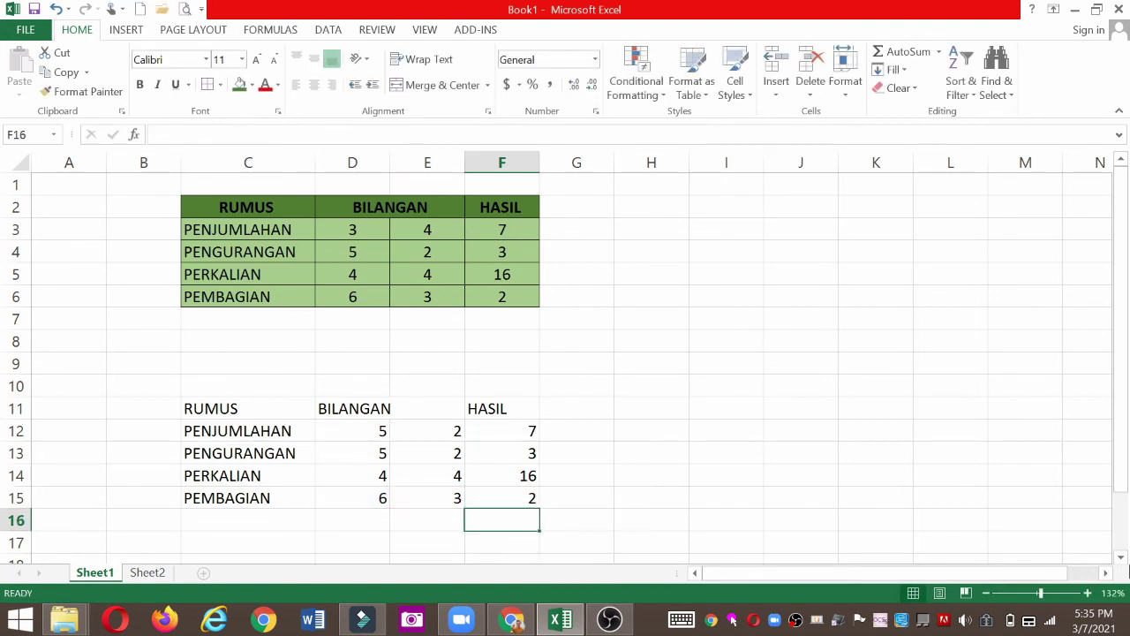
pyautogui.click(734, 451)
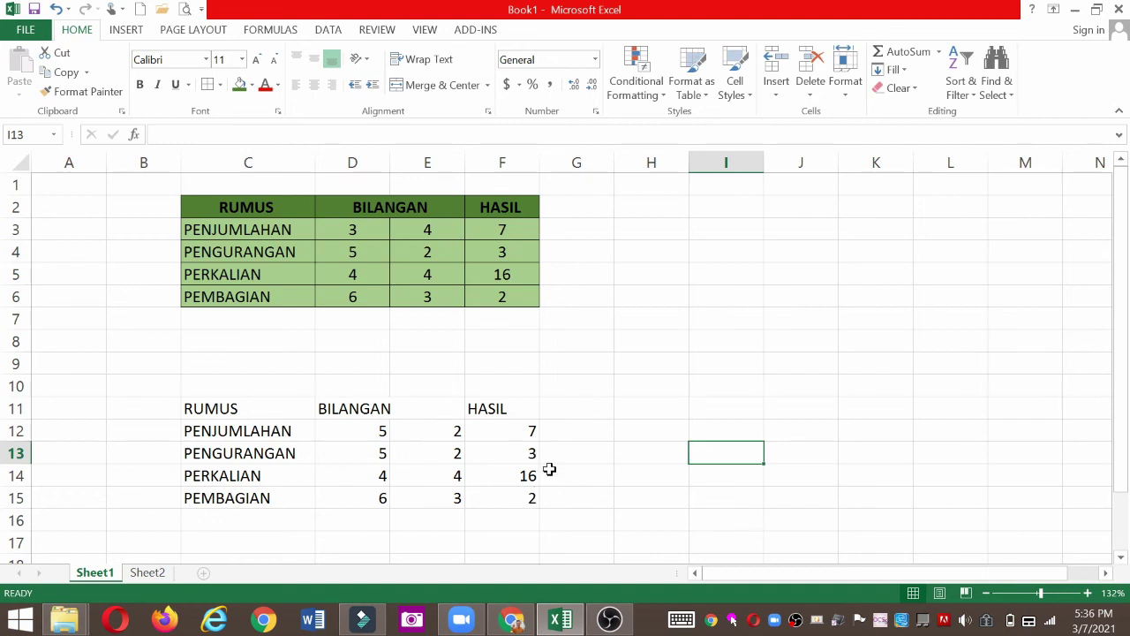
pyautogui.click(757, 497)
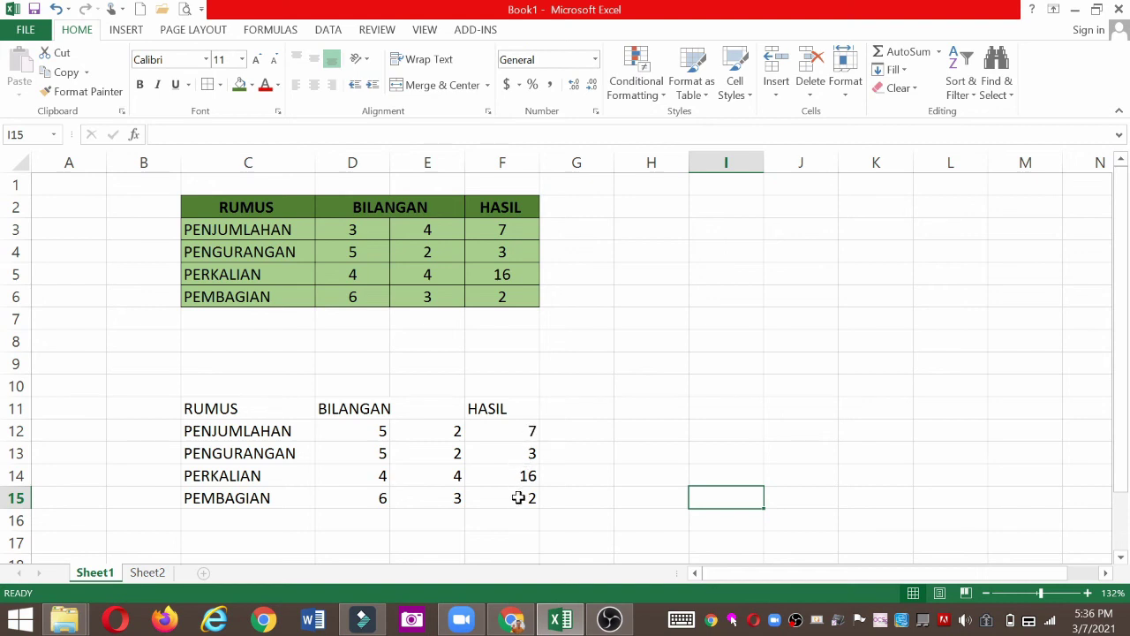
pyautogui.click(517, 432)
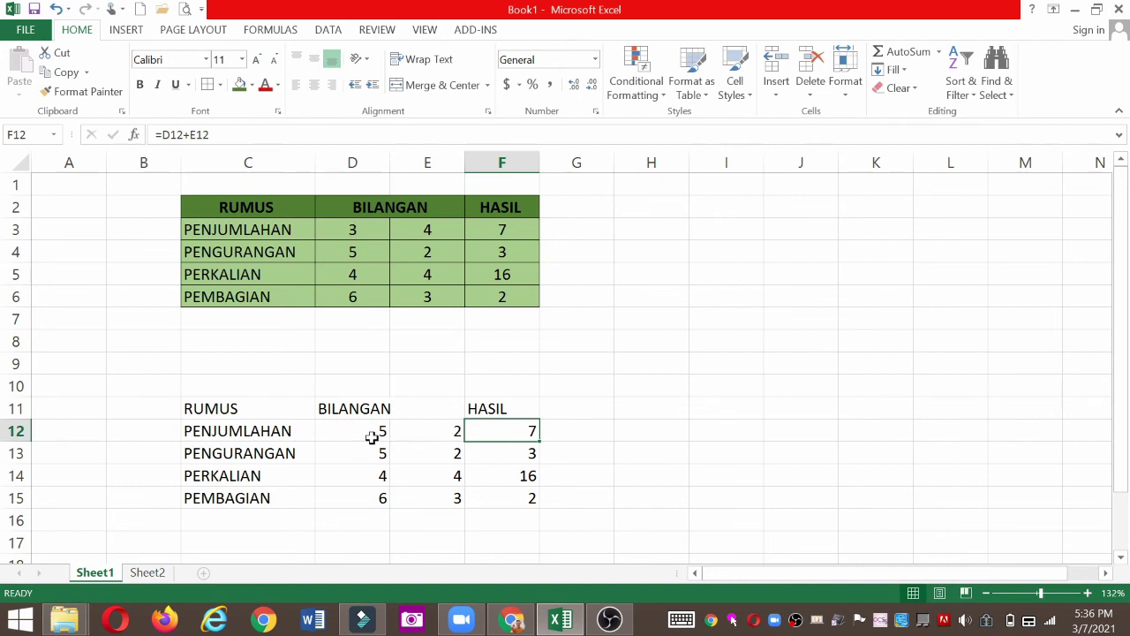
pyautogui.click(658, 434)
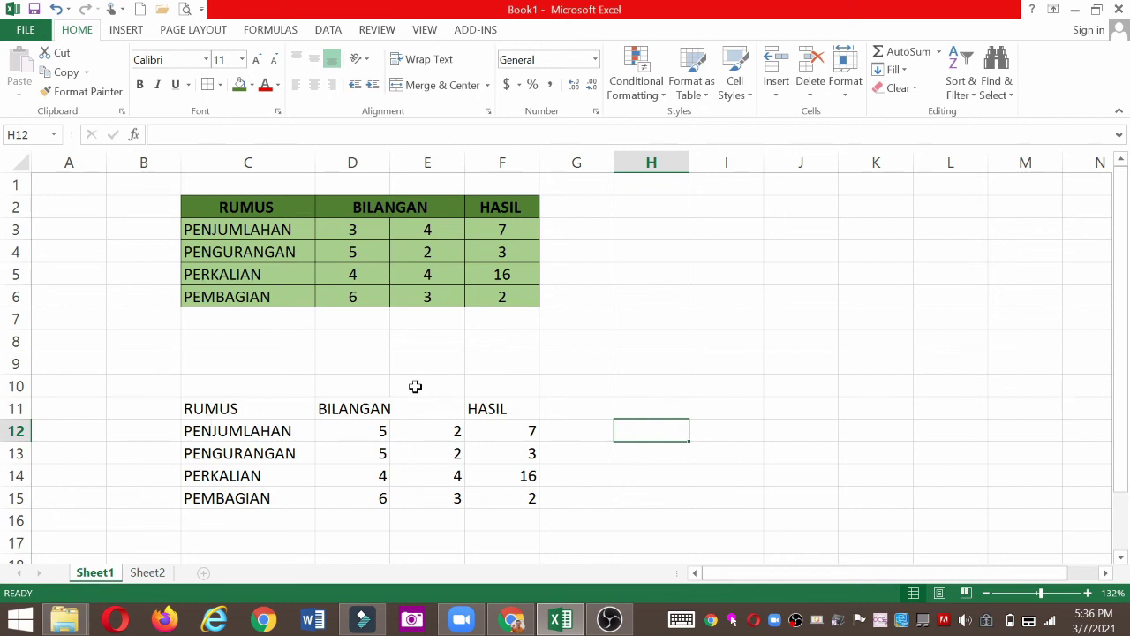
pyautogui.click(679, 492)
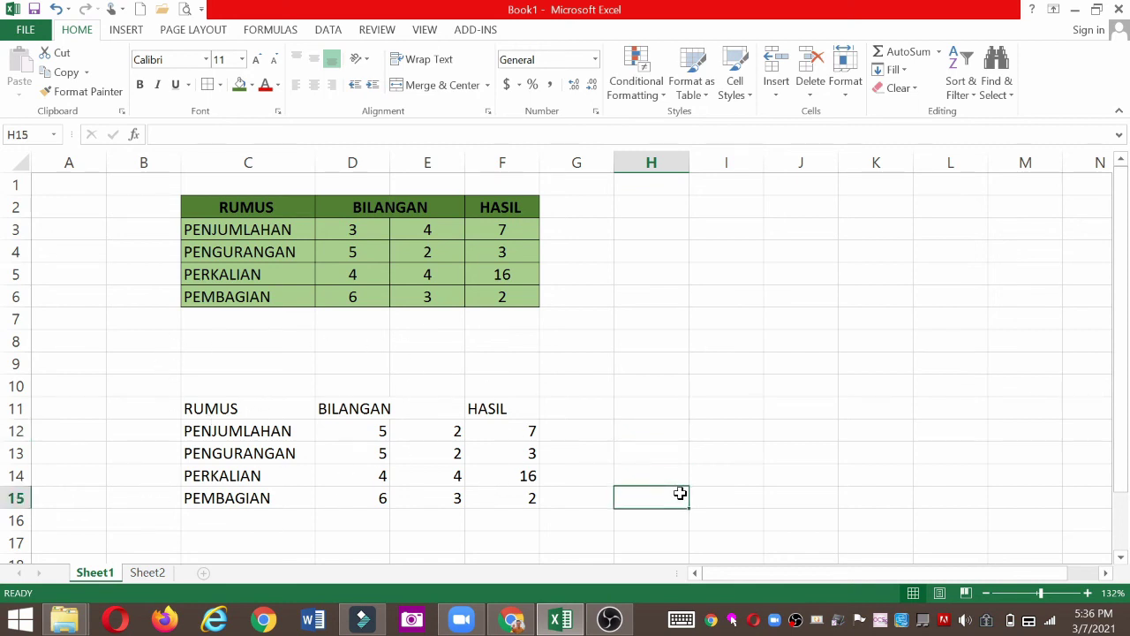